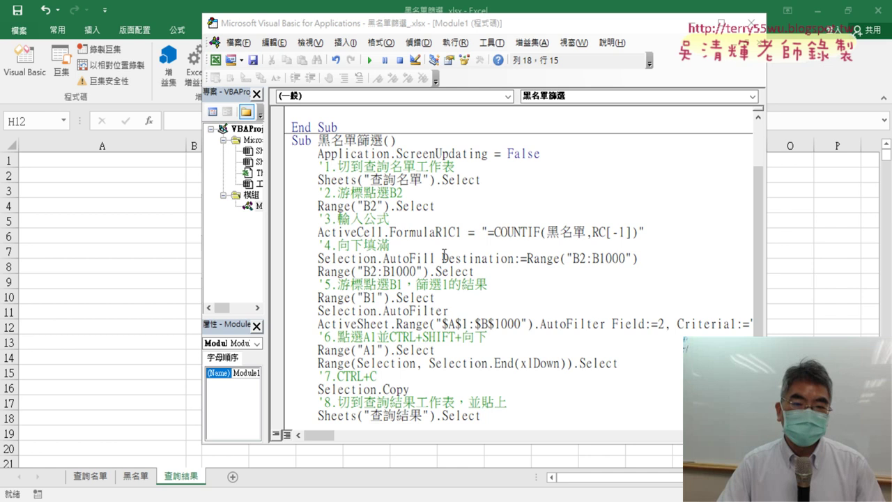
Scroll through the recorded 黑名單篩選 macro and enlarge the code window, ending on the 黑名單篩選VBA stub
click(530, 280)
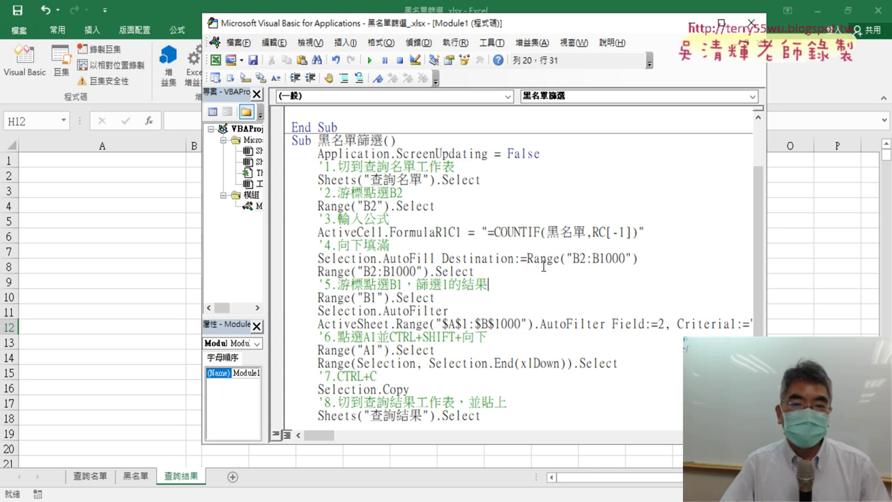
scroll(538, 267, down, 3)
scroll(516, 292, down, 3)
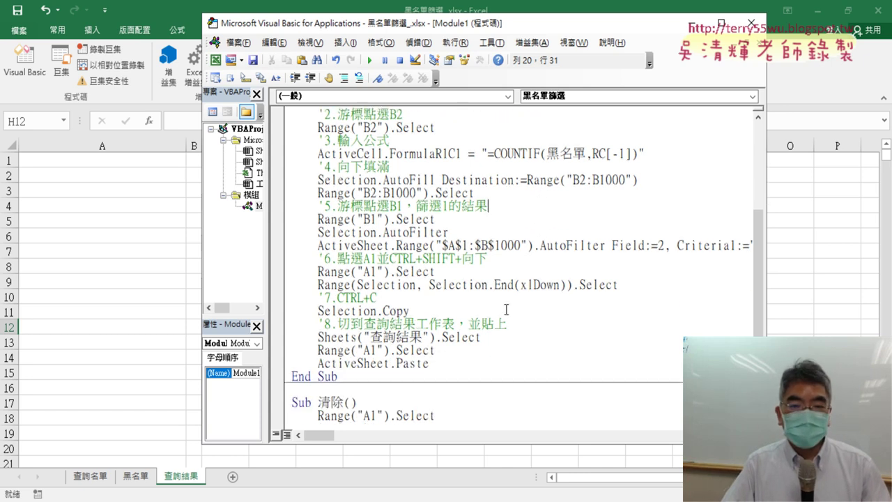
scroll(502, 307, up, 3)
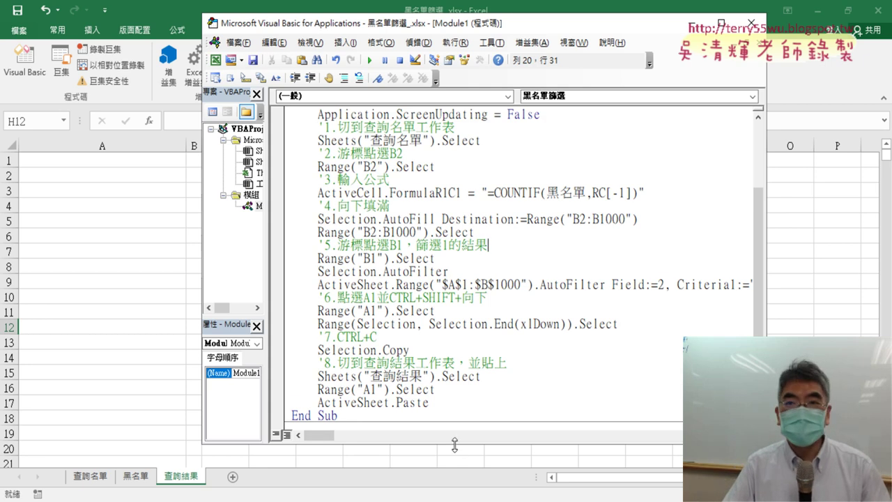
drag(454, 445, 454, 467)
scroll(498, 354, up, 3)
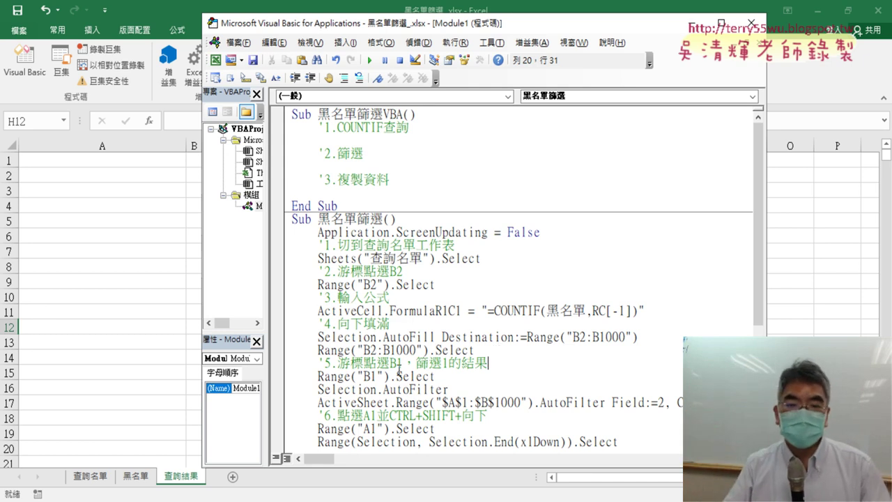
scroll(499, 280, down, 1)
drag(488, 220, 437, 222)
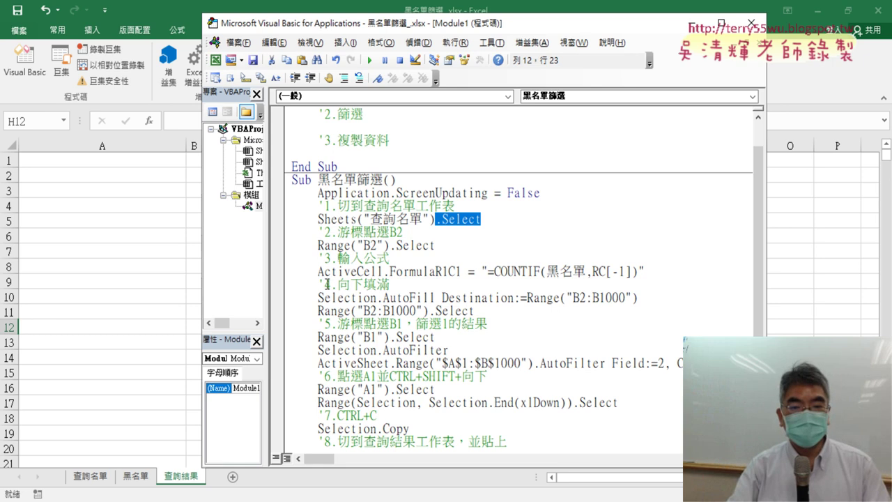
drag(317, 271, 389, 272)
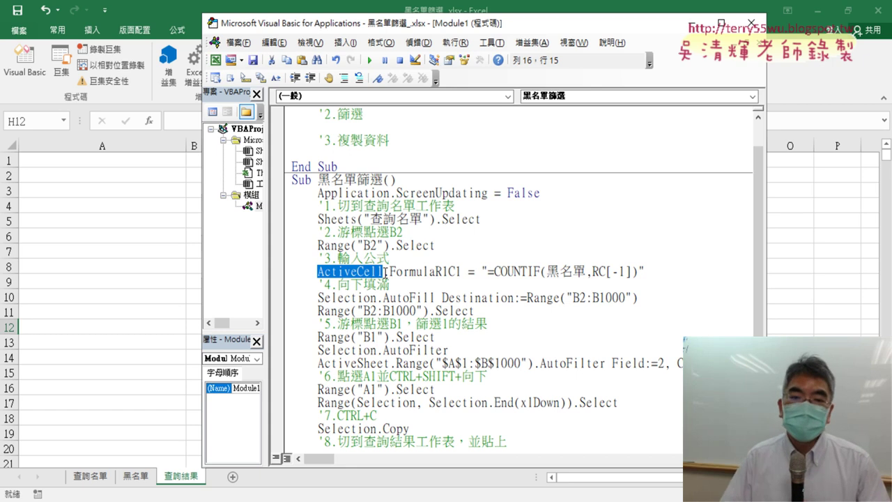
drag(481, 220, 322, 219)
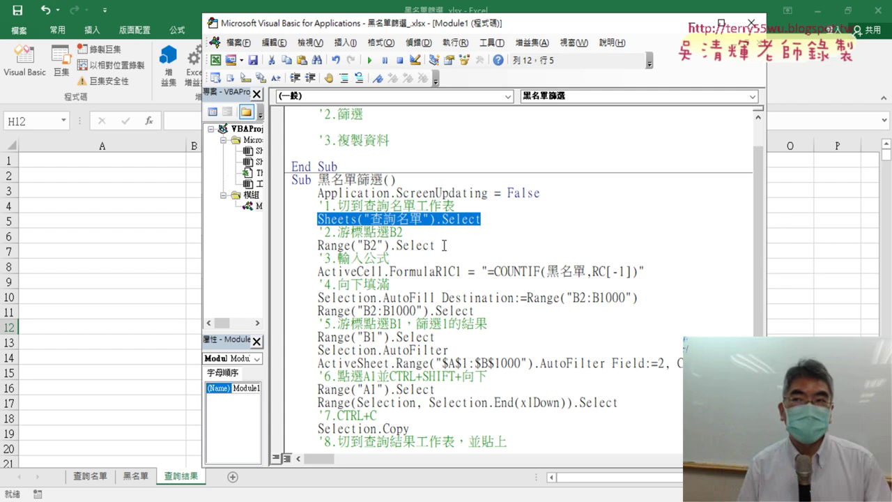
scroll(487, 333, up, 1)
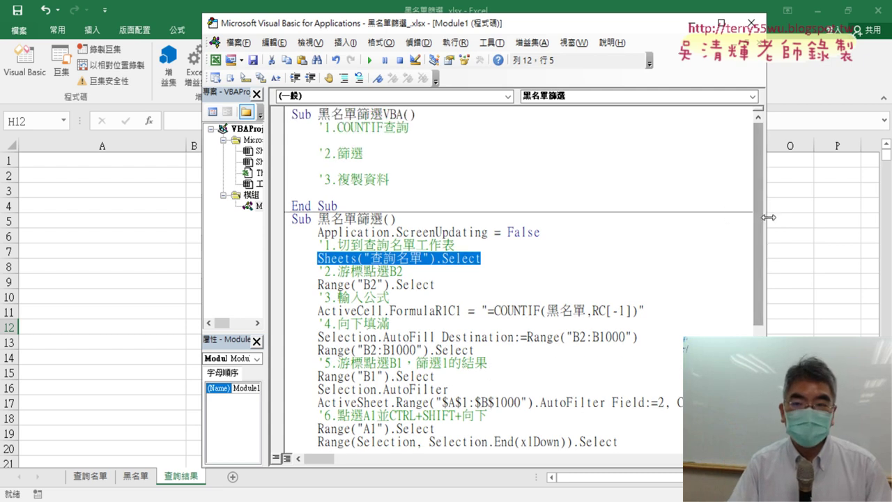
Narrow the code window, move it aside, and highlight the 黑名單篩選VBA name and 1.COUNTIF查詢 comment
drag(752, 219, 604, 220)
drag(460, 32, 652, 34)
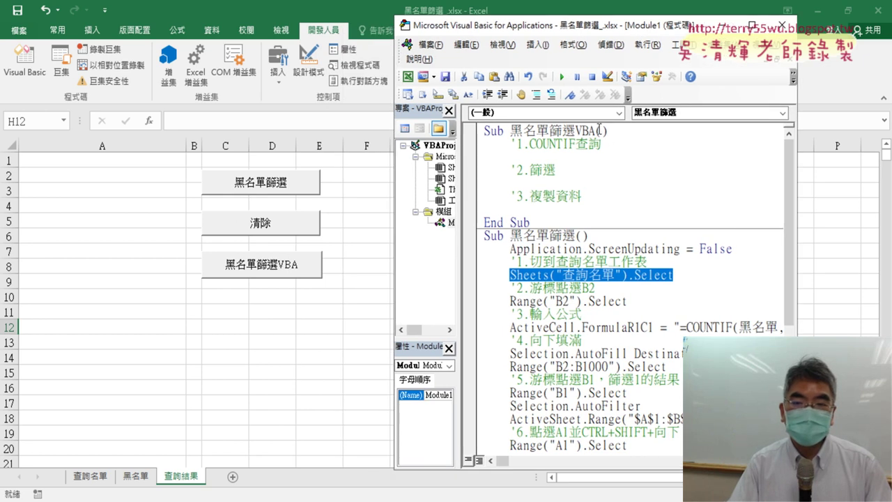
drag(598, 130, 509, 131)
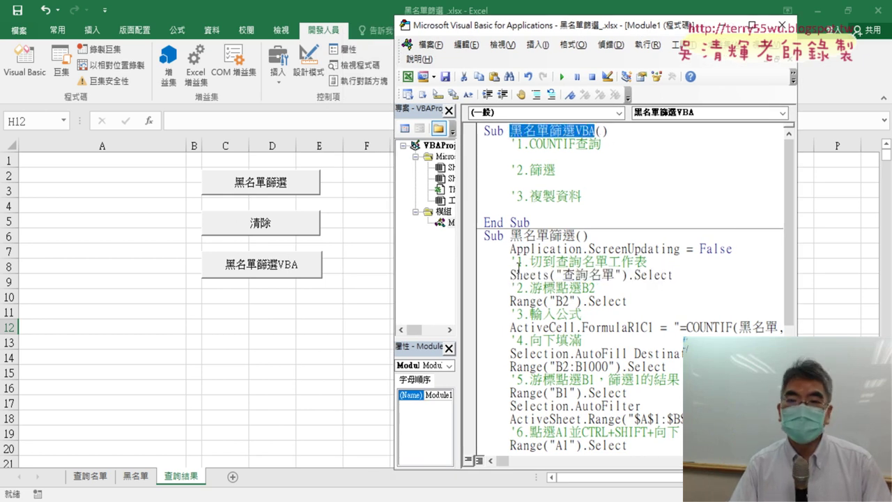
click(568, 144)
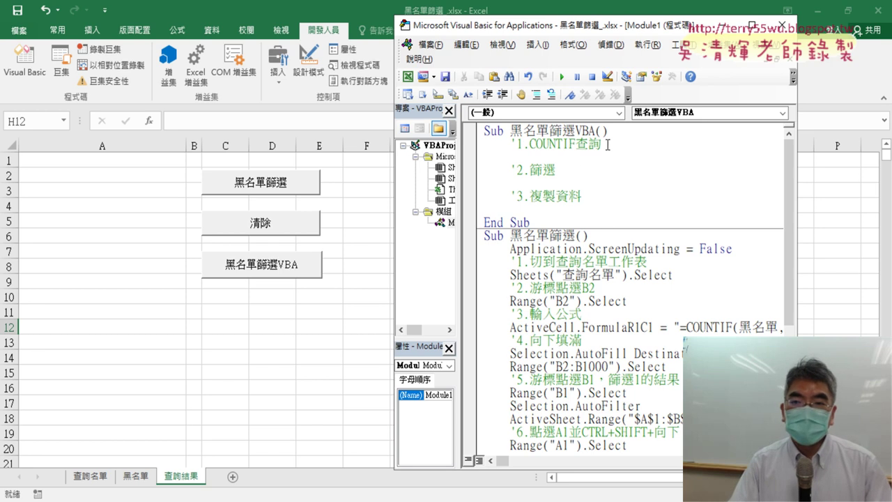
drag(608, 144, 515, 144)
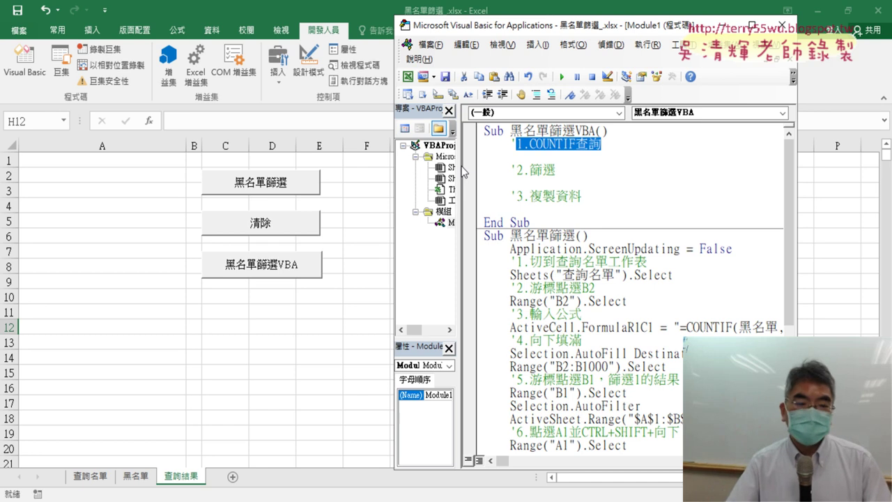
Show the 查詢名單 sheet with B2 selected, then bring the macro code back
click(90, 477)
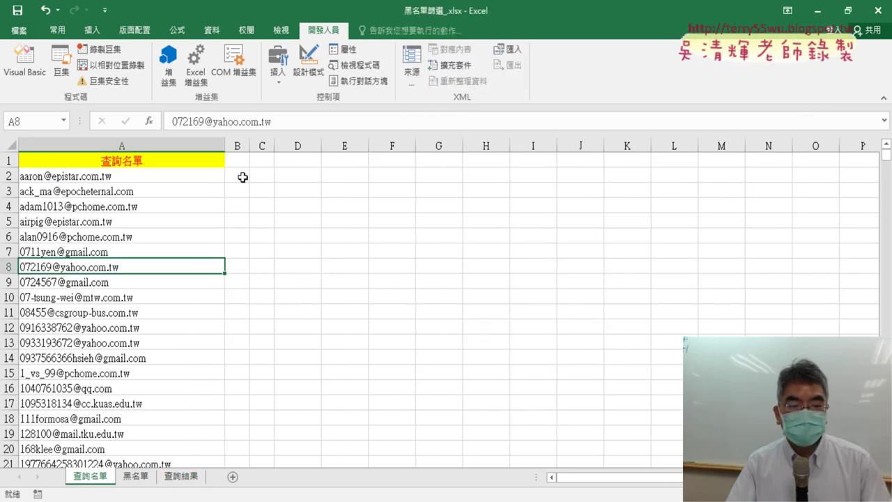
click(243, 177)
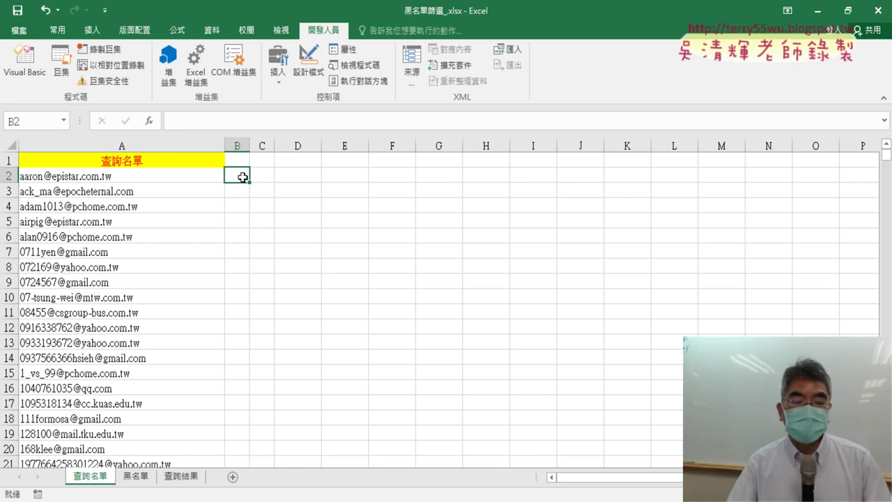
click(24, 63)
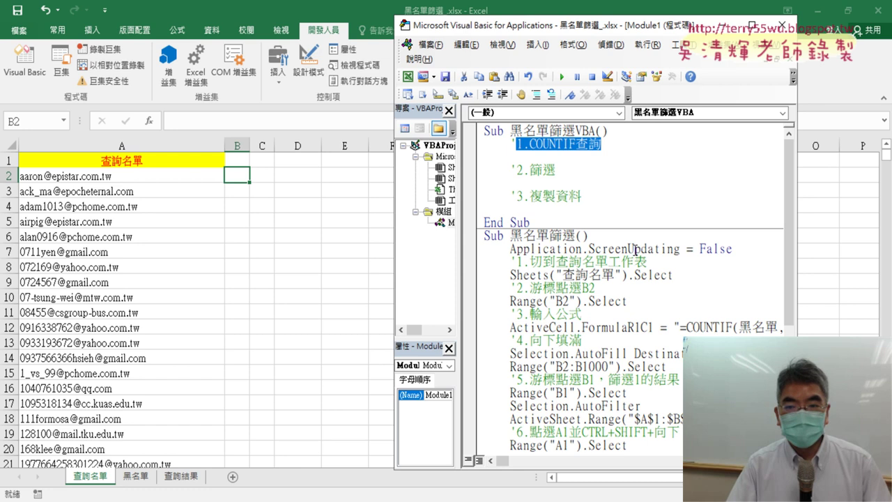
Copy Sheets("查詢名單").Select under '1.COUNTIF查詢, indent it, and add range("B2")="" below
mouse_move(678, 278)
mouse_down()
mouse_move(516, 275)
mouse_move(531, 165)
mouse_up()
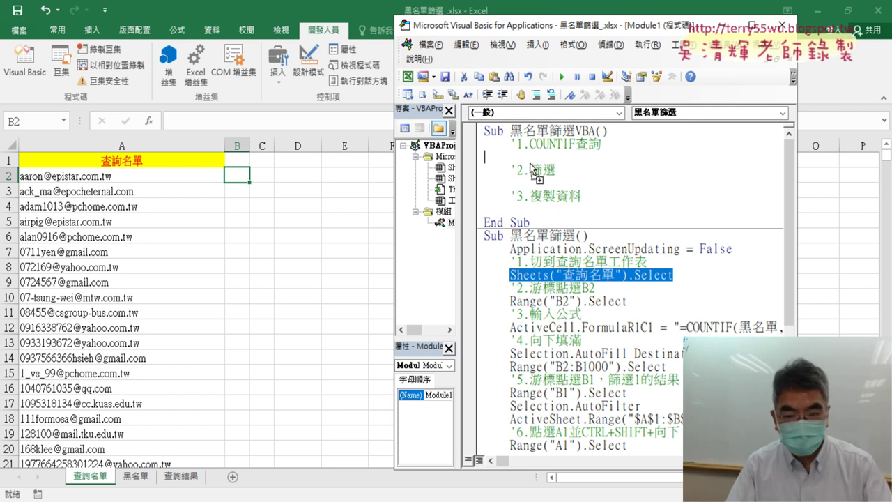
drag(531, 166, 530, 162)
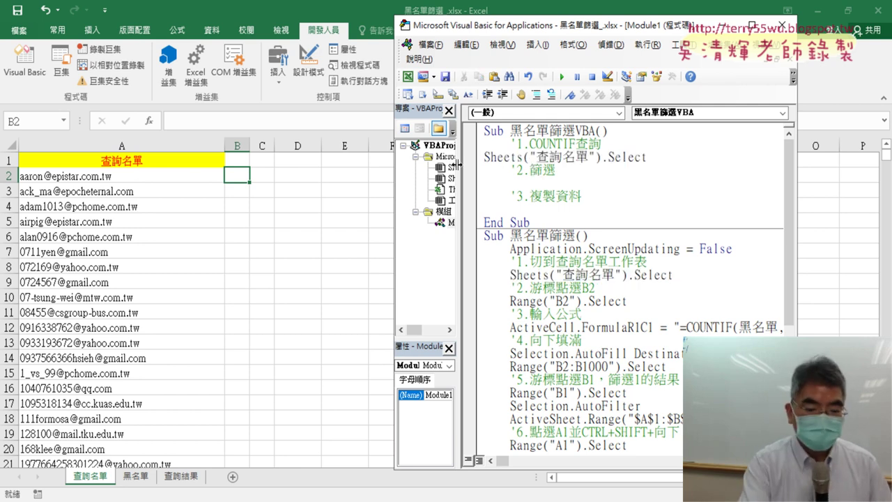
key(Tab)
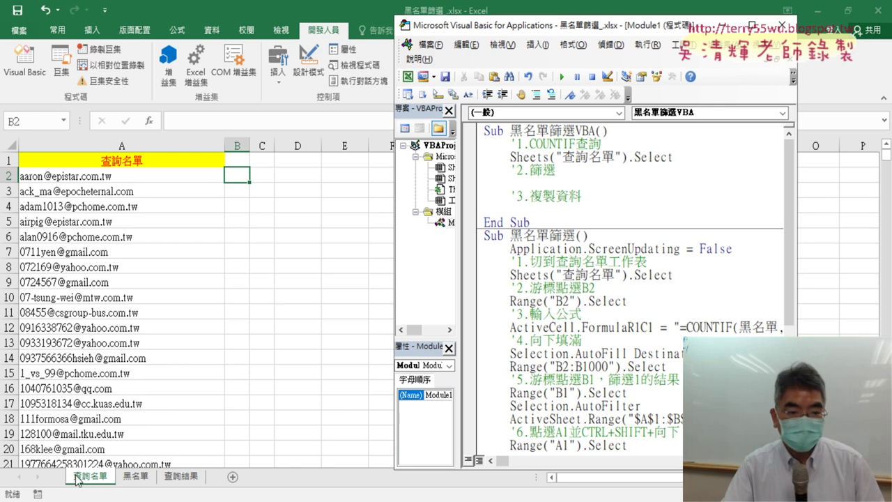
click(698, 158)
key(Return)
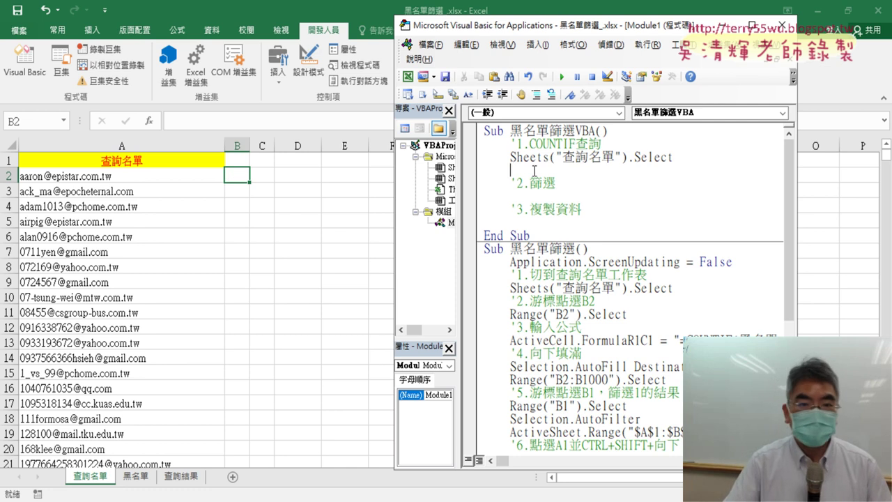
text(r)
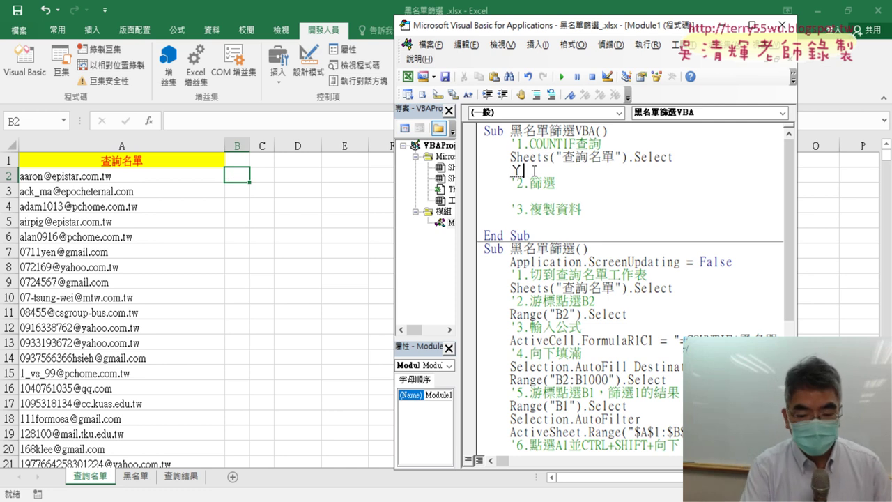
text(ang)
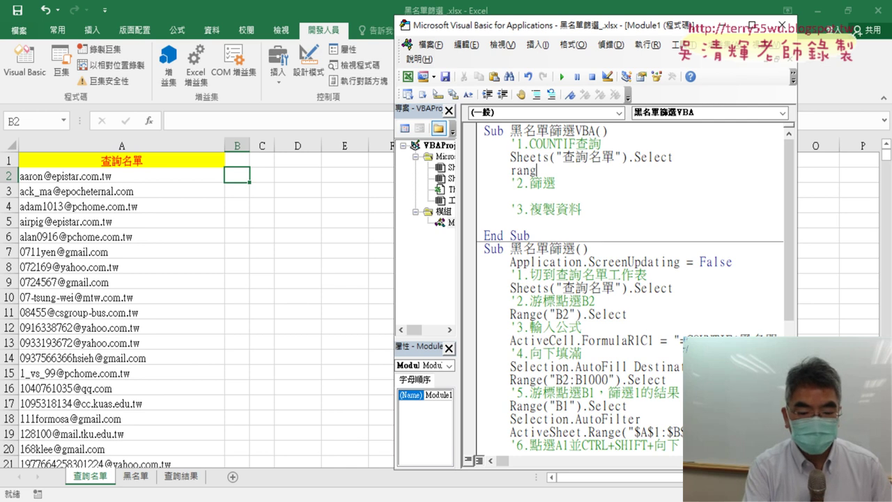
text(e(")
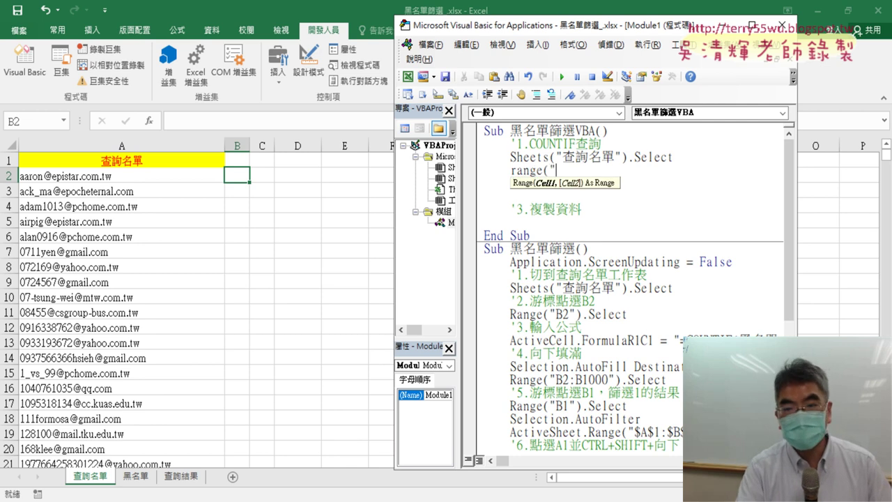
text(B)
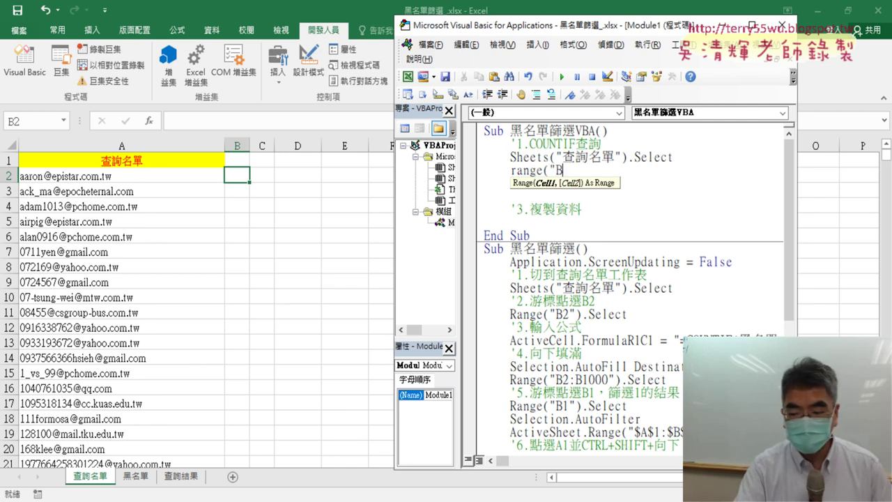
text(2")=)
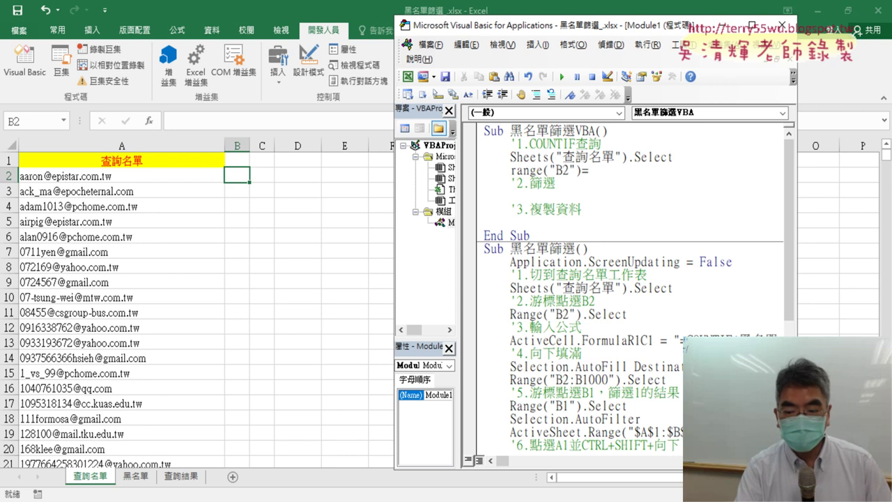
text("")
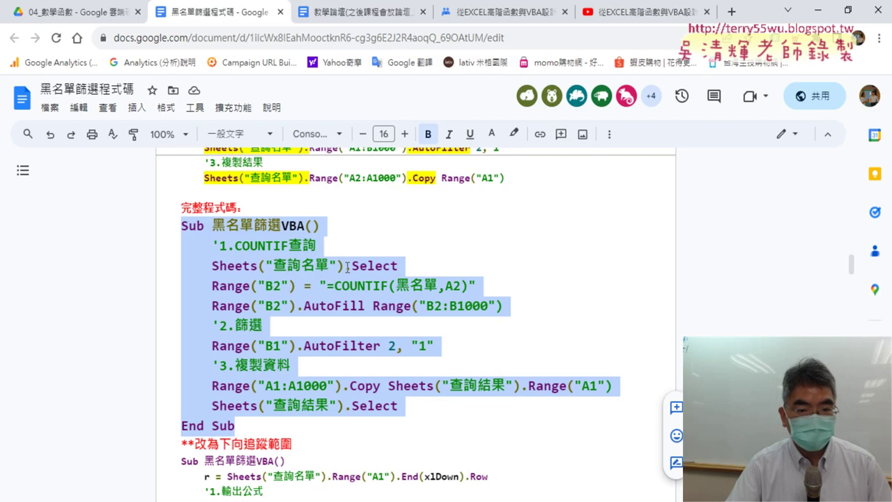
Copy =COUNTIF(黑名單,A2) from the Google Docs code notes and return to the VBA editor
click(347, 267)
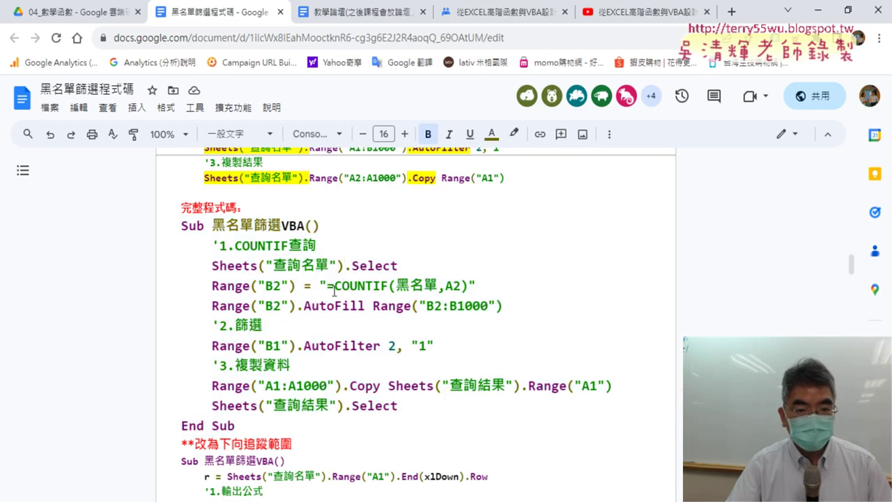
drag(327, 285, 471, 284)
key(ctrl+c)
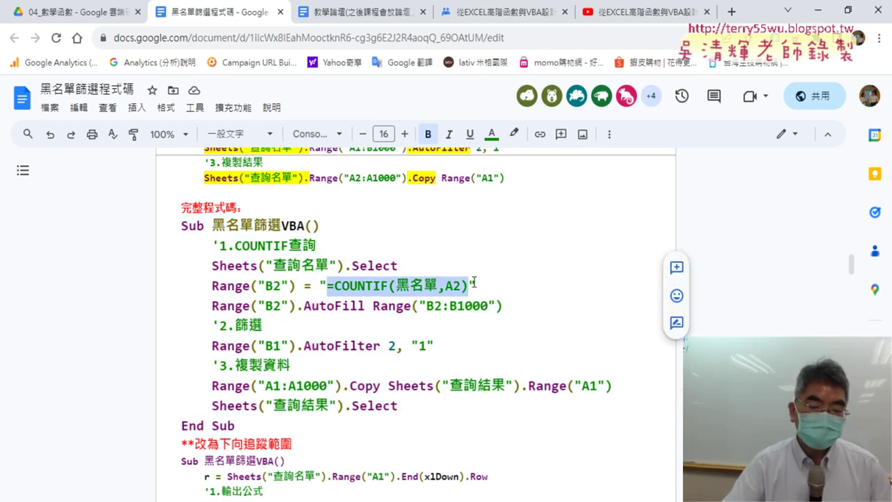
click(820, 10)
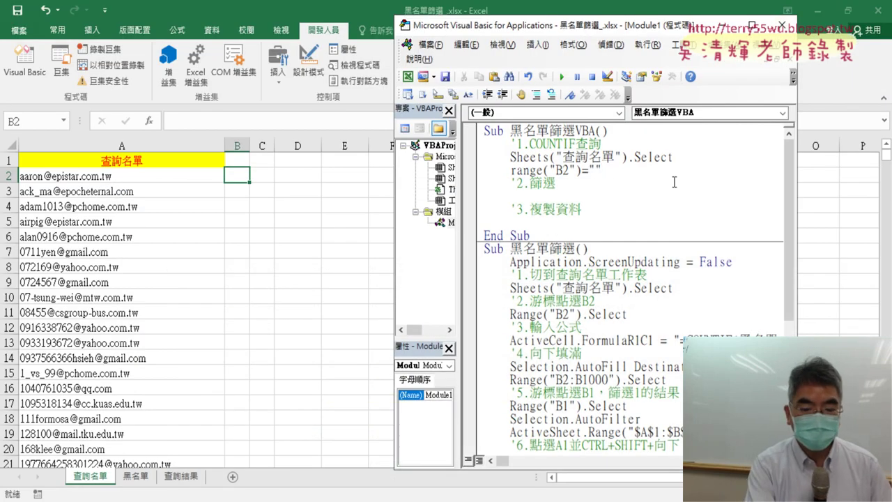
Paste =COUNTIF(黑名單,A2) into the Range("B2") = "" quotes and widen the code window
key(ctrl+v)
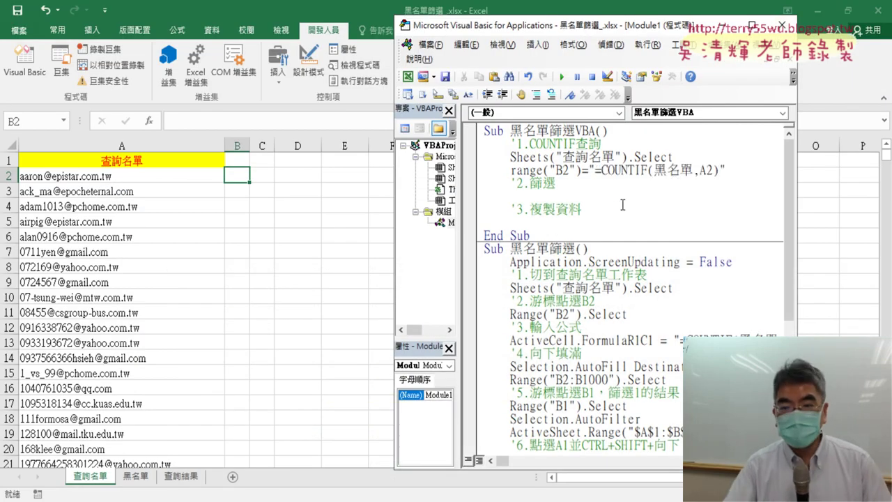
drag(802, 236, 878, 237)
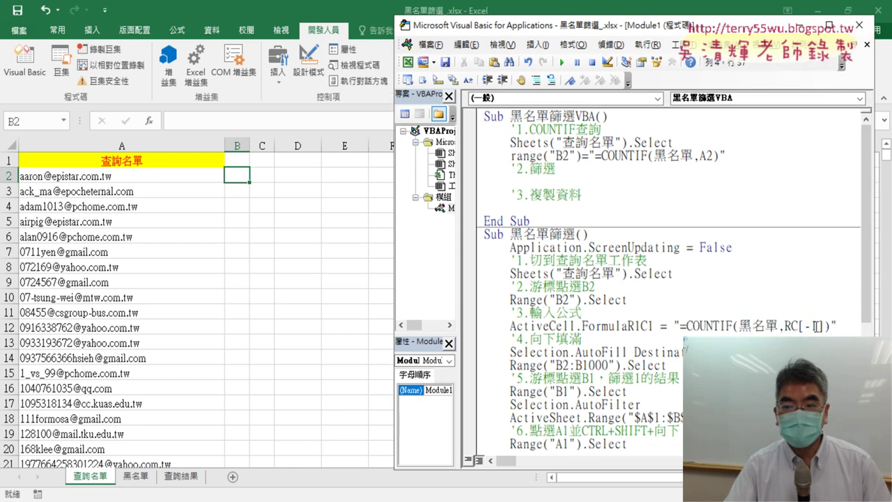
drag(824, 326, 784, 325)
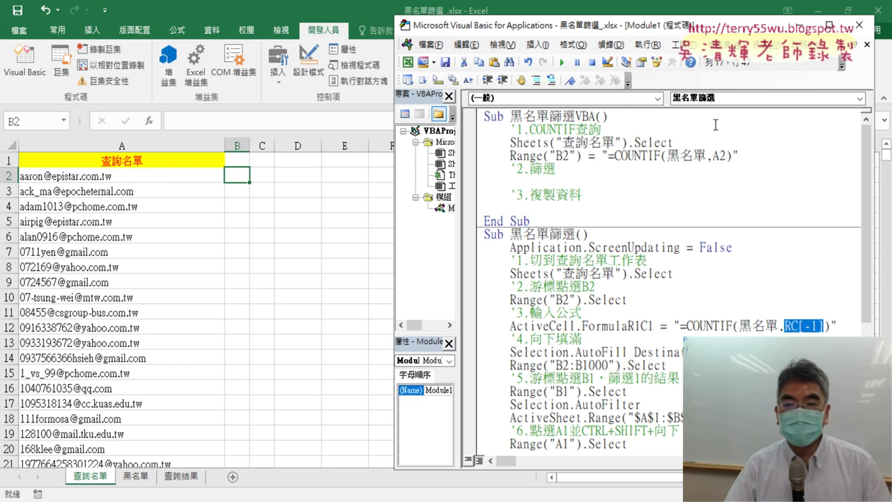
drag(607, 158, 726, 158)
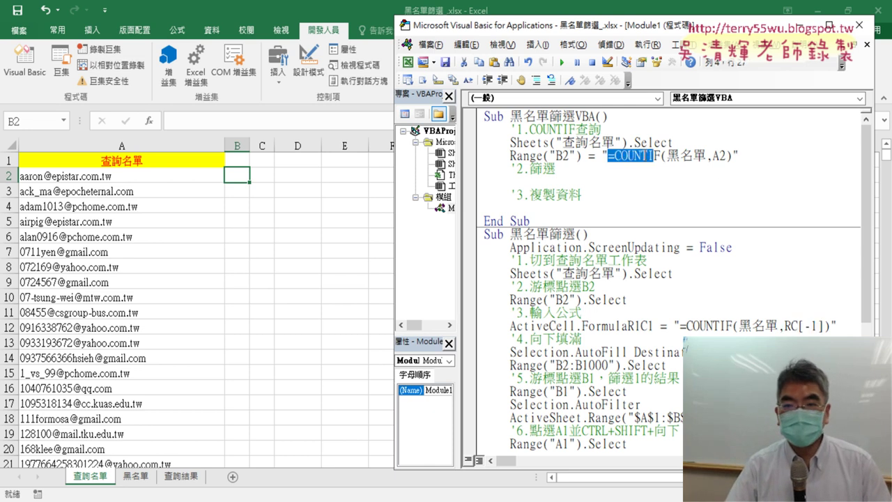
click(755, 154)
Add the line Range("B2").AutoFill Range("B2:B1000") below the formula line
key(Return)
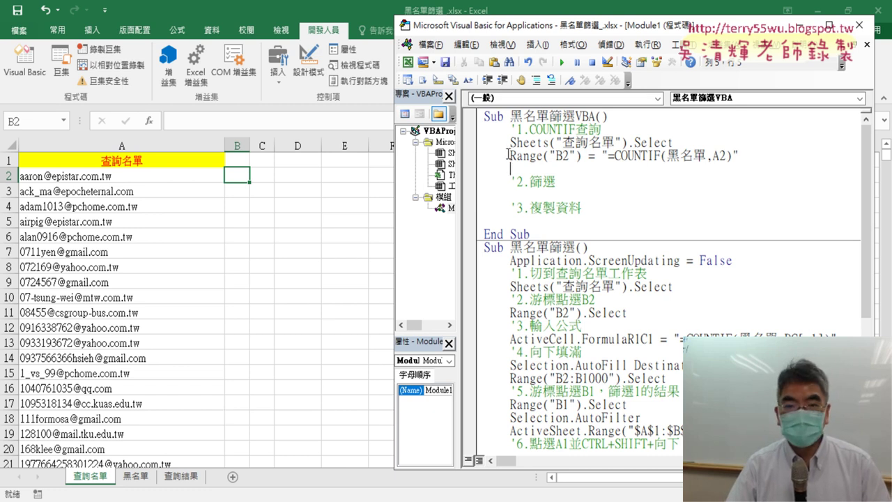
mouse_move(511, 155)
mouse_down()
mouse_move(583, 154)
mouse_move(559, 169)
mouse_up()
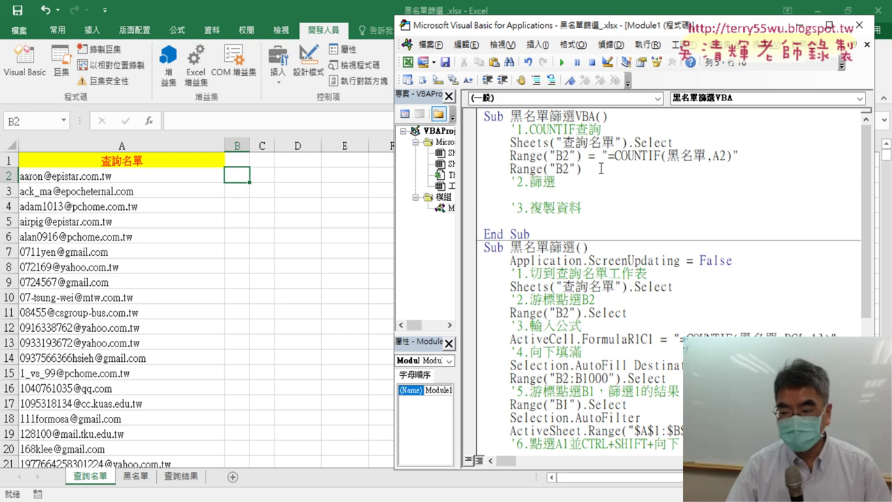
text(.)
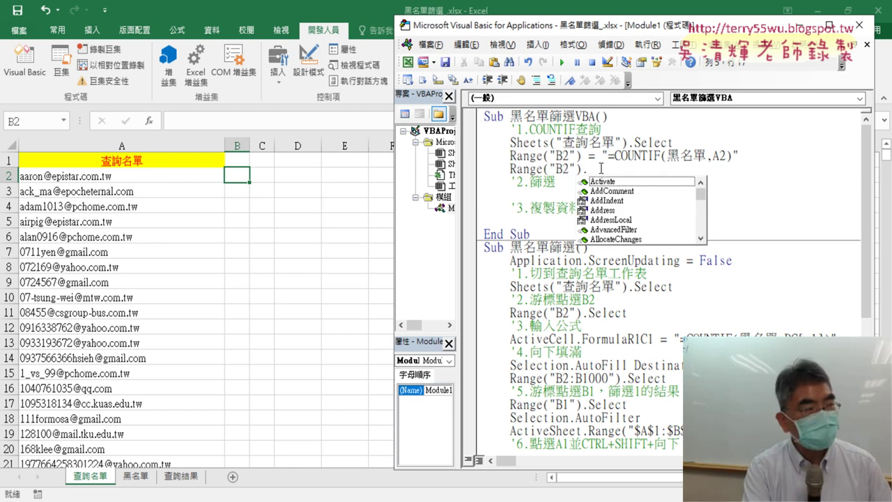
text(a)
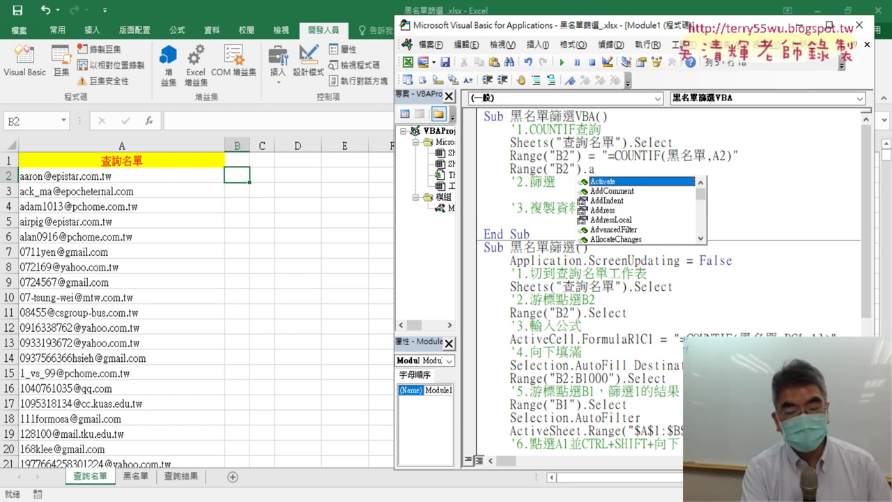
text(ut)
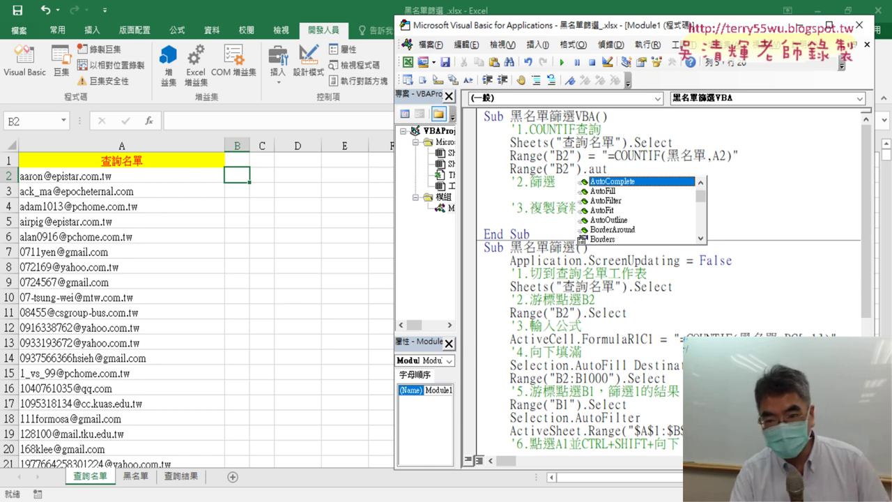
key(Down)
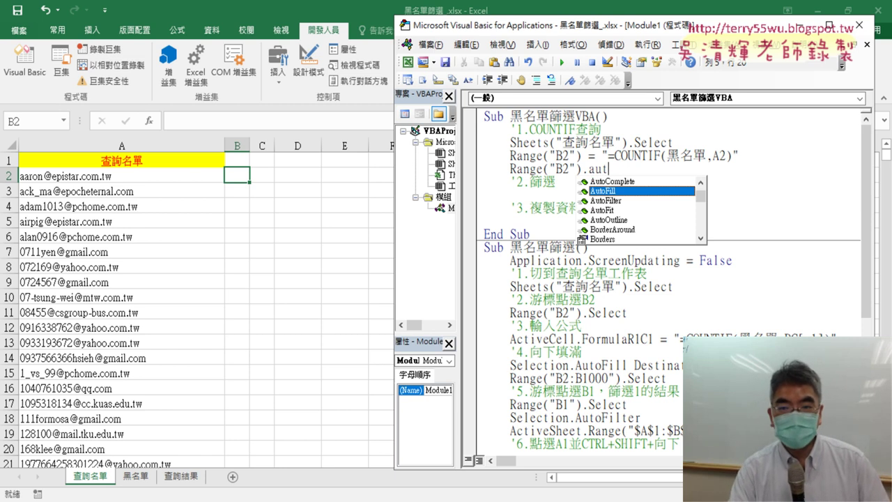
key(space)
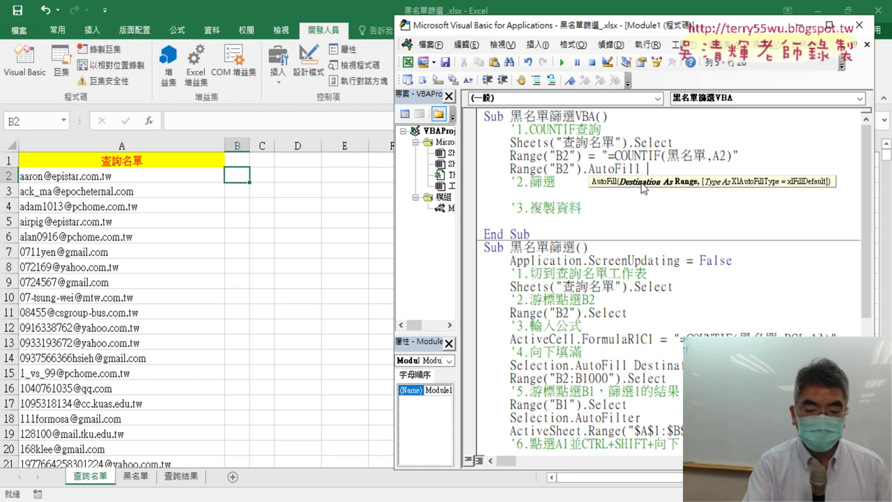
text(ran)
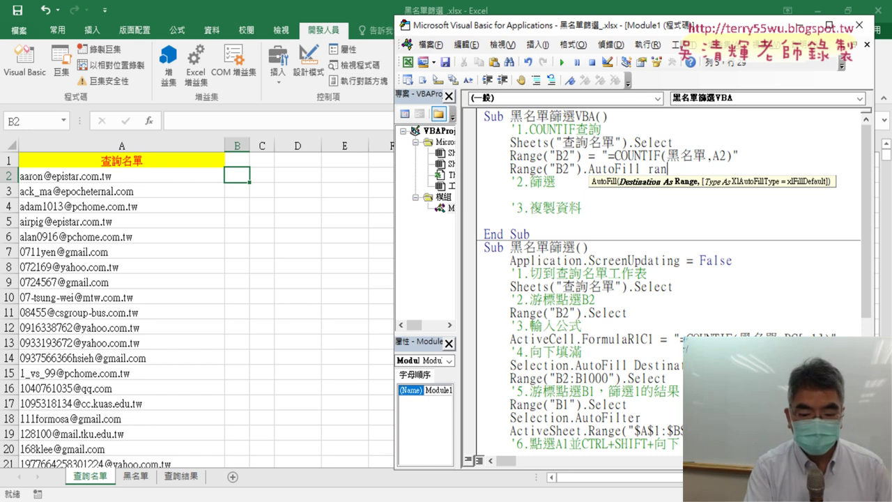
text(ge("B2:B)
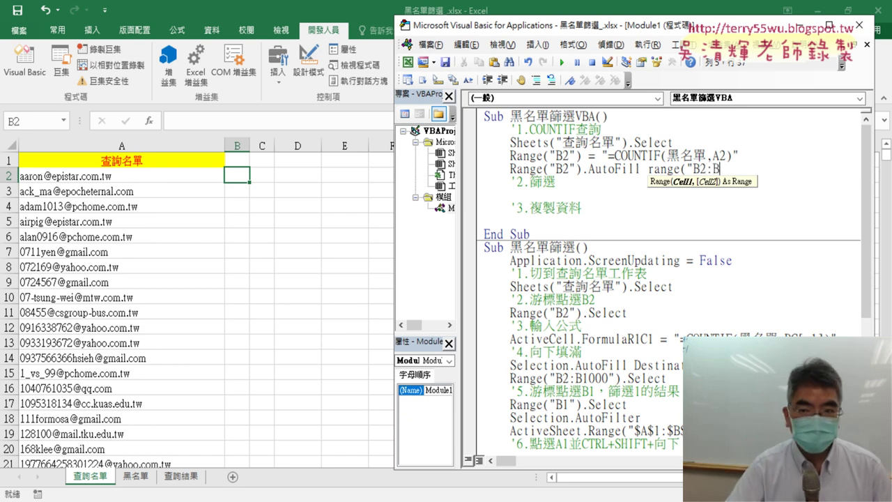
text(1000")
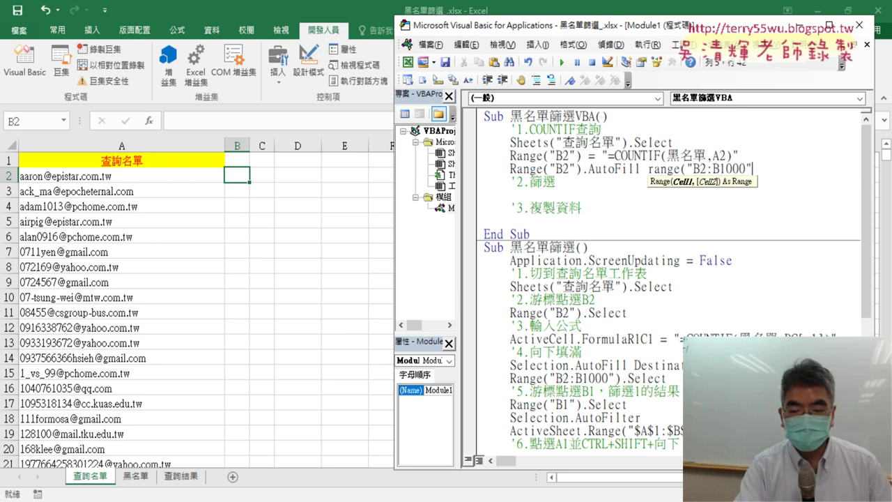
text())
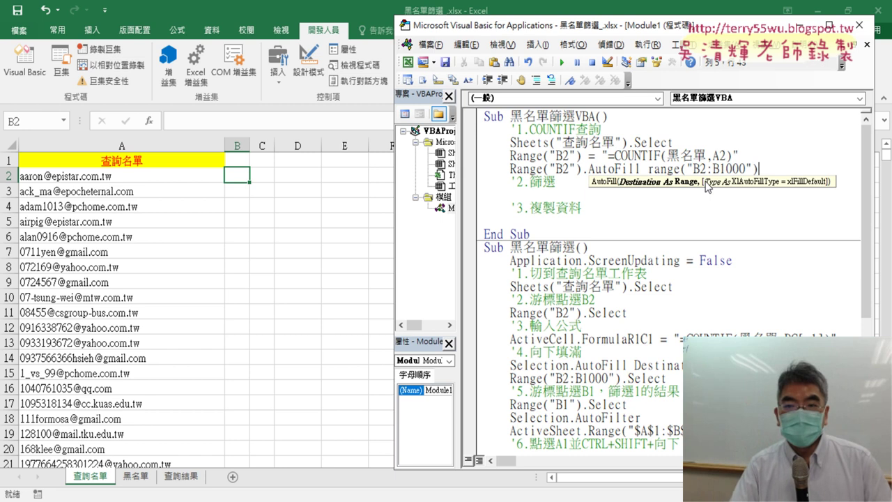
click(557, 195)
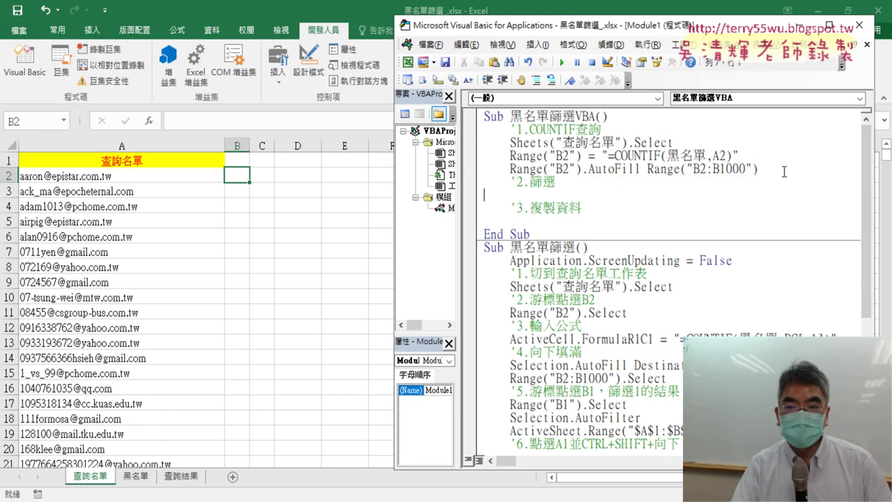
drag(774, 169, 484, 142)
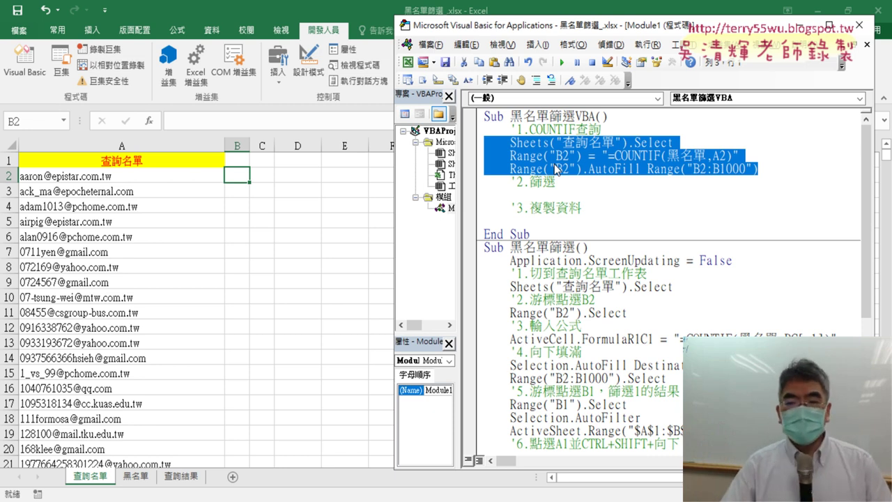
Step through the macro with F8 until B2 gets the formula, then widen column B to show #NAME?
click(190, 476)
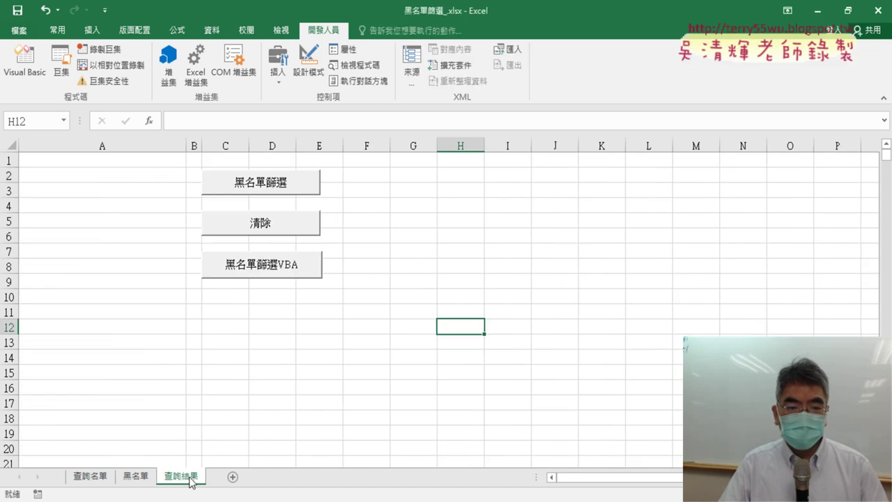
click(25, 60)
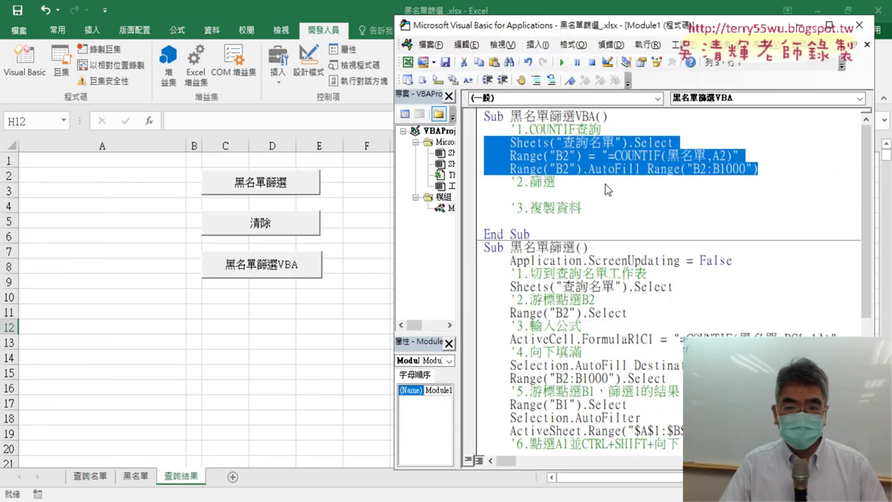
click(605, 155)
key(F8)
key(F8)
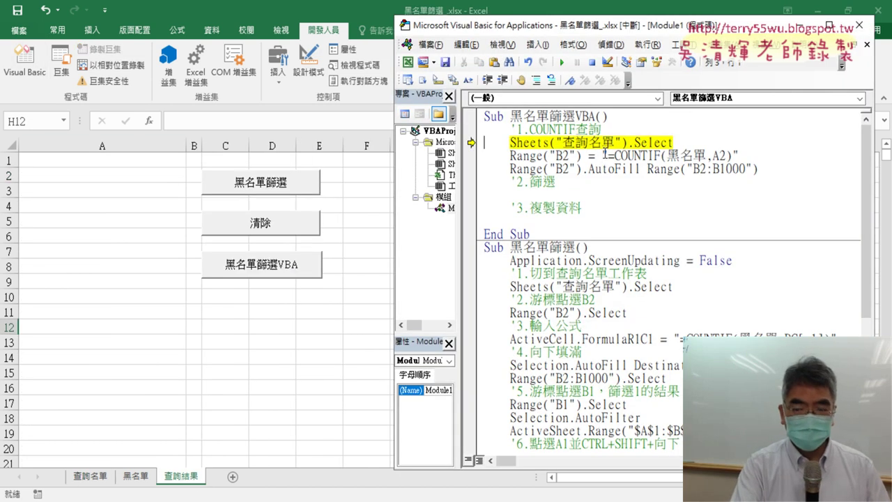
key(F8)
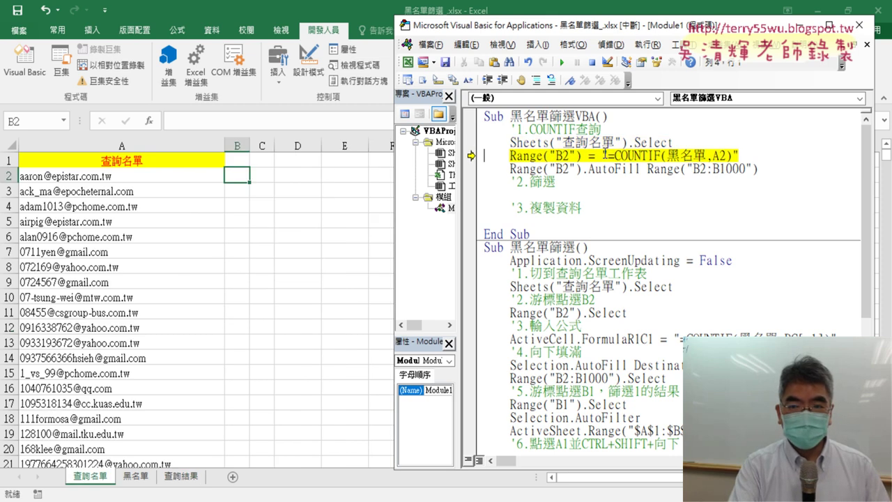
key(F8)
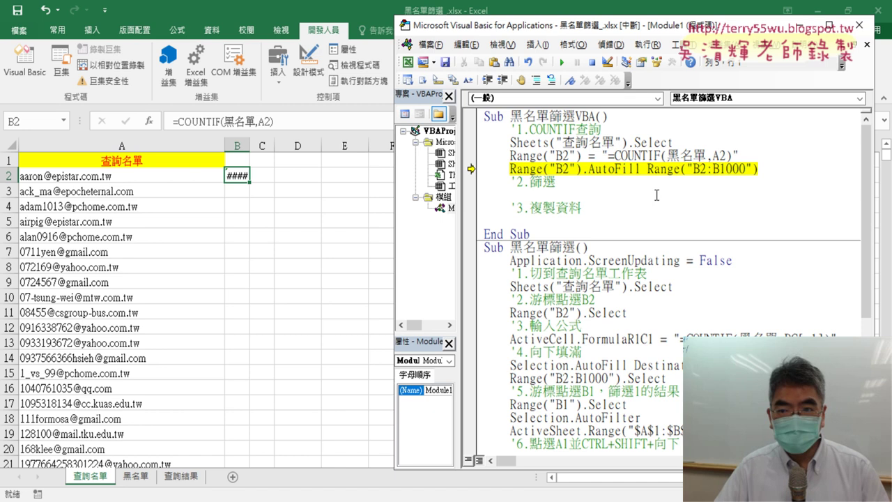
drag(247, 144, 274, 145)
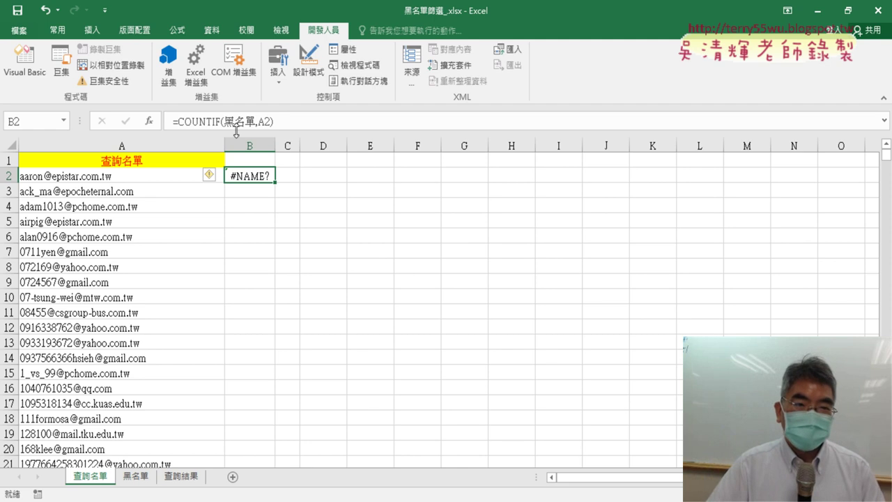
Check B2's formula, name A2:A22223 on the 黑名單 sheet 黑名單, and return to 查詢名單
drag(226, 128, 256, 127)
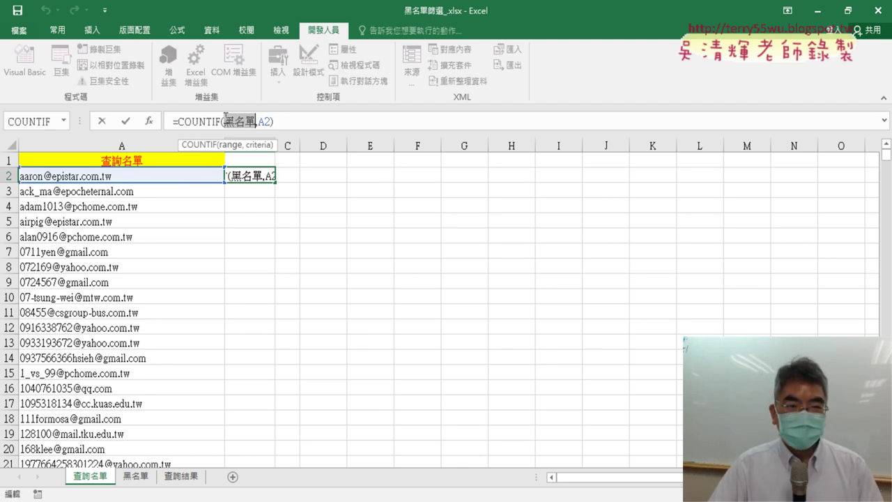
click(101, 127)
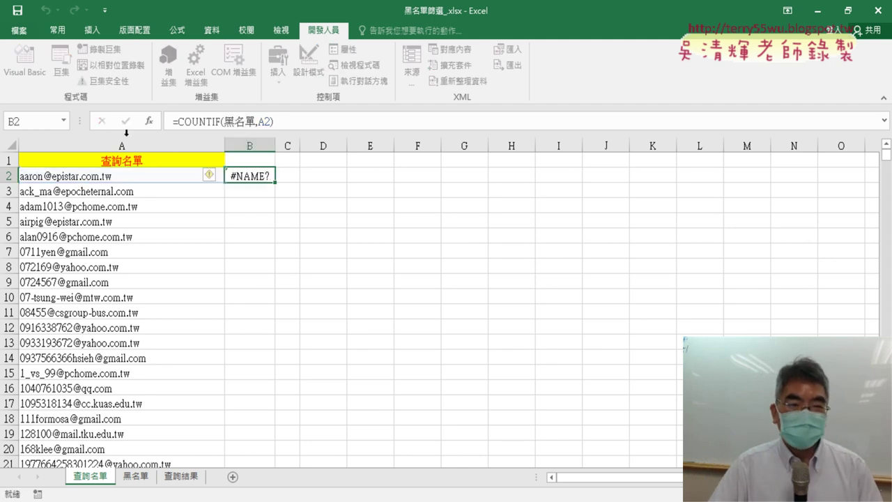
click(142, 474)
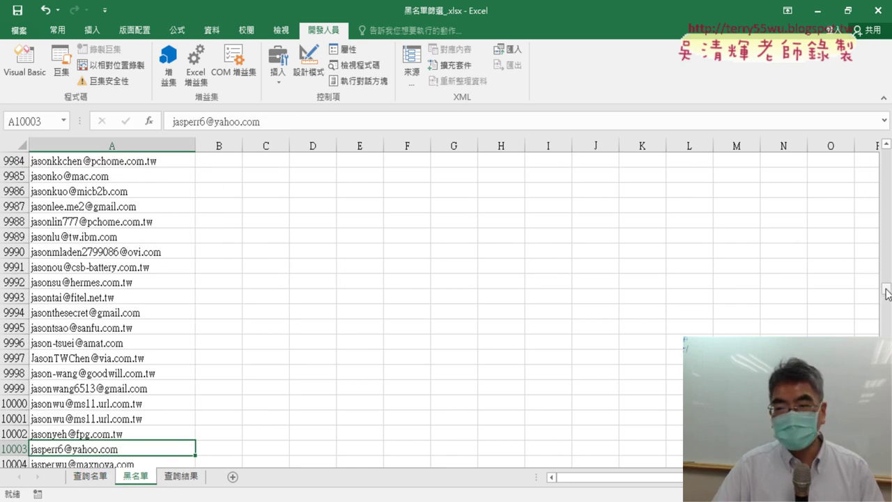
drag(886, 288, 888, 146)
click(171, 177)
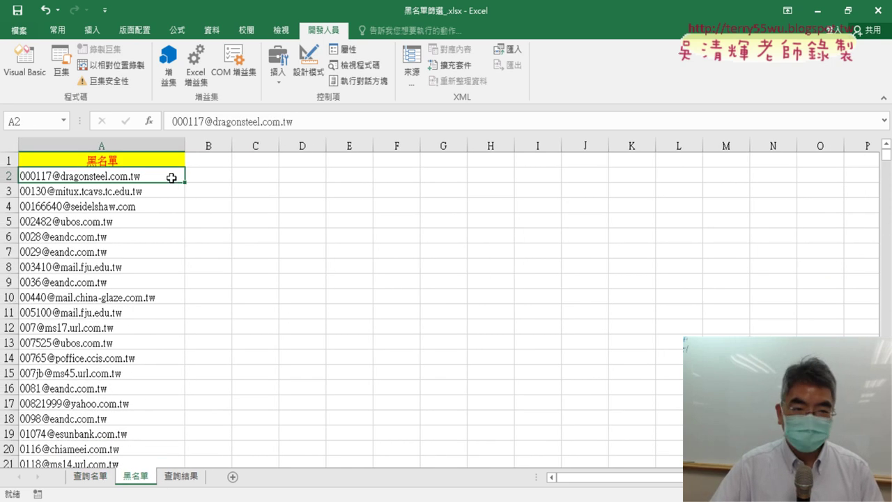
key(ctrl+shift+Down)
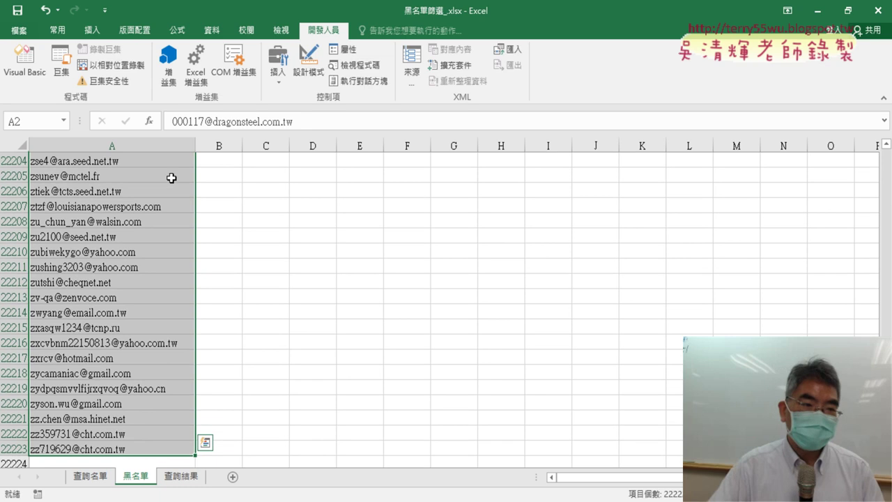
click(44, 122)
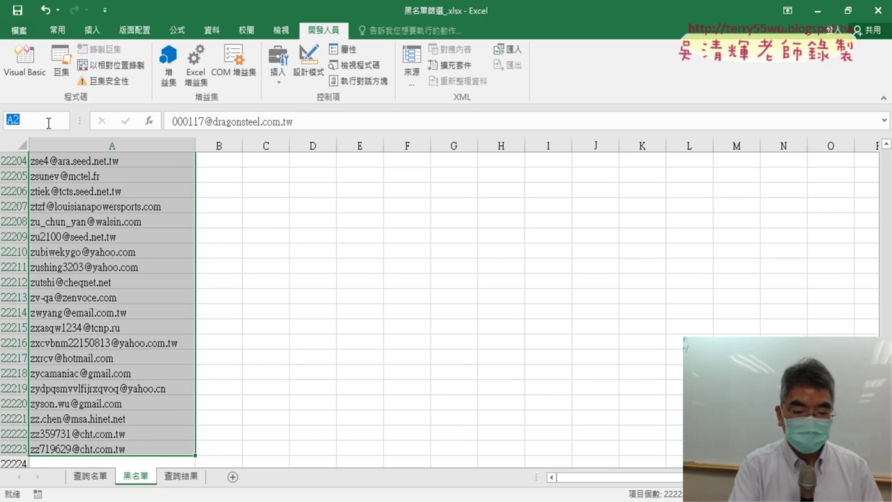
text(黑名單)
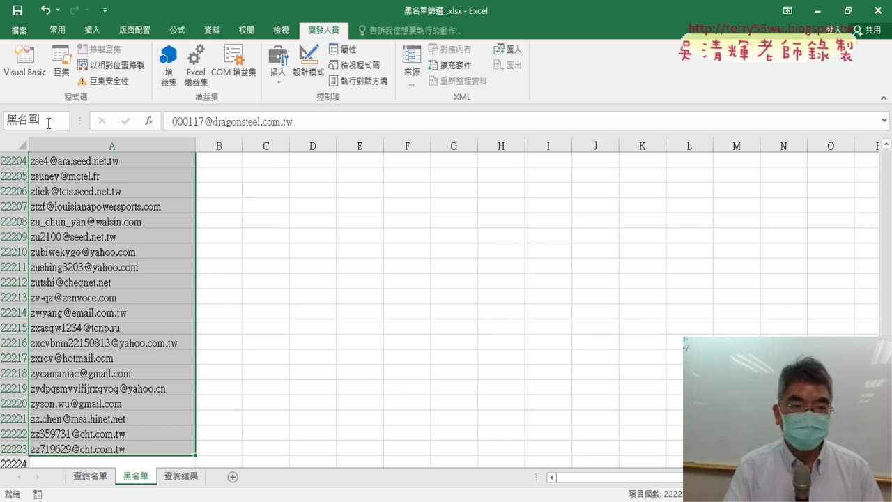
key(Return)
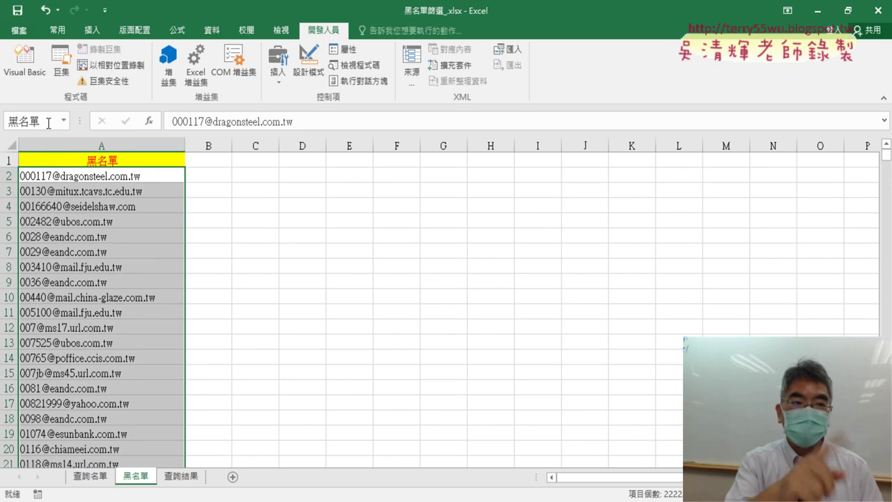
click(90, 480)
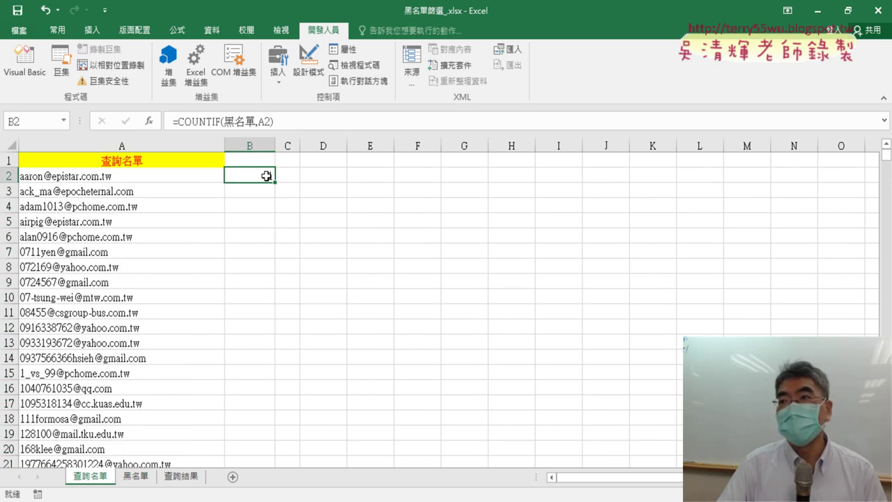
Step over the AutoFill line with F8 so column B fills with 1s and 0s
click(25, 62)
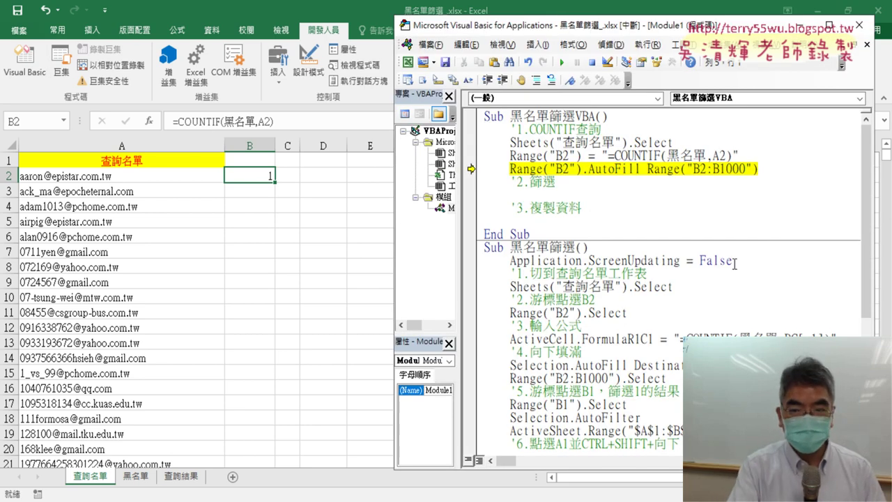
key(F8)
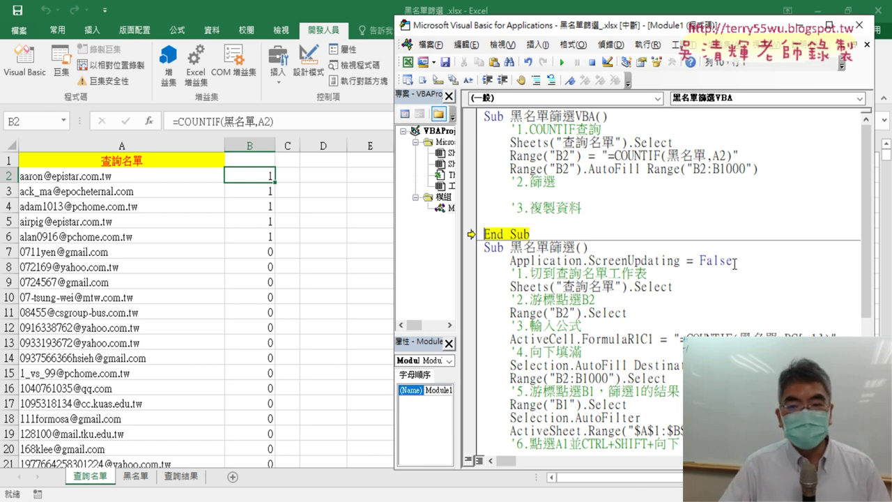
click(587, 193)
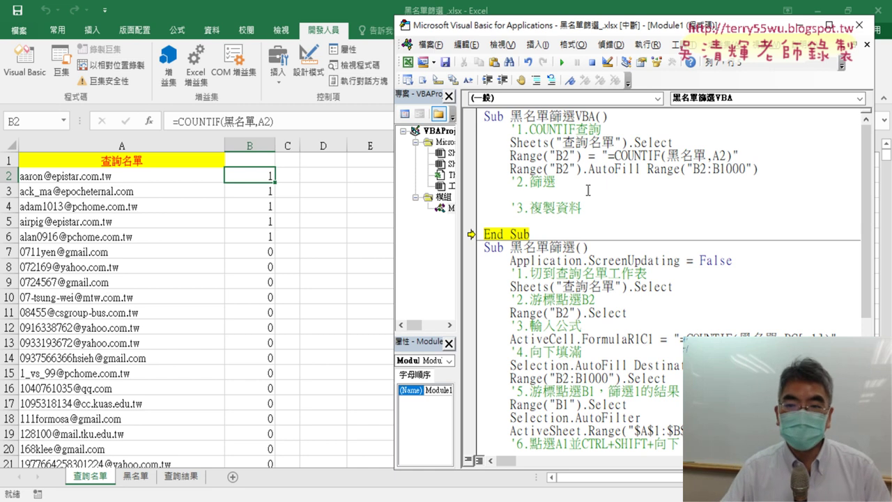
mouse_move(777, 169)
mouse_down()
mouse_move(568, 169)
mouse_move(474, 147)
mouse_up()
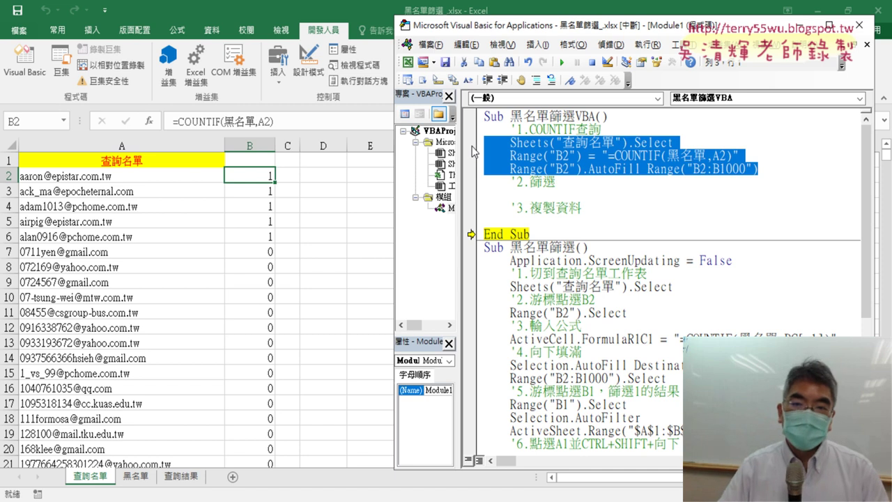
Ctrl-drag a copy of Sheets("查詢名單"). to the start of the Range("B2") COUNTIF line
mouse_move(526, 161)
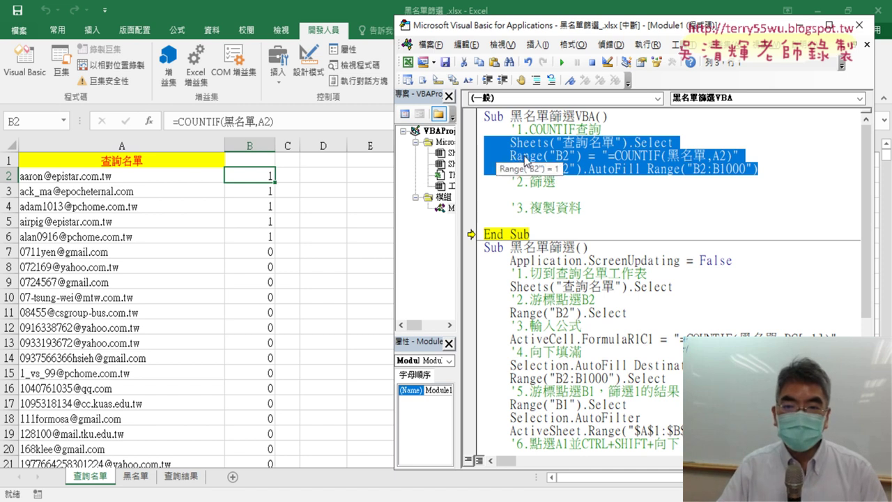
click(592, 156)
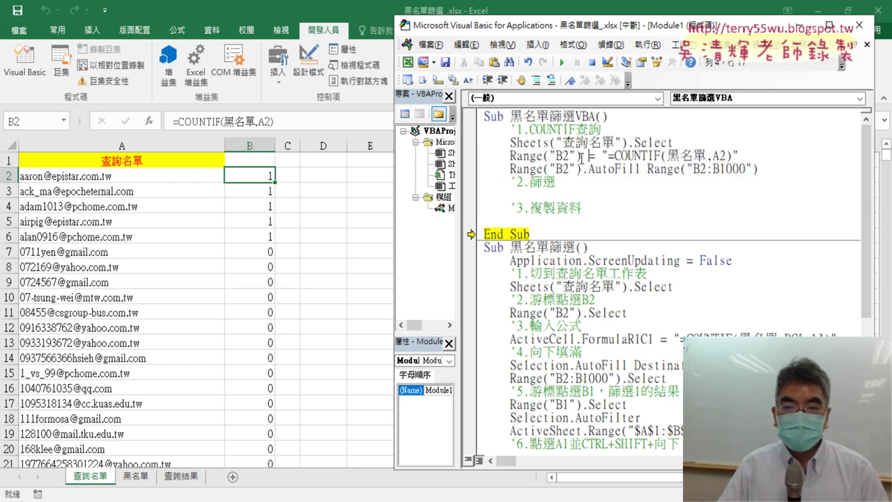
drag(580, 157, 510, 156)
key(ctrl+c)
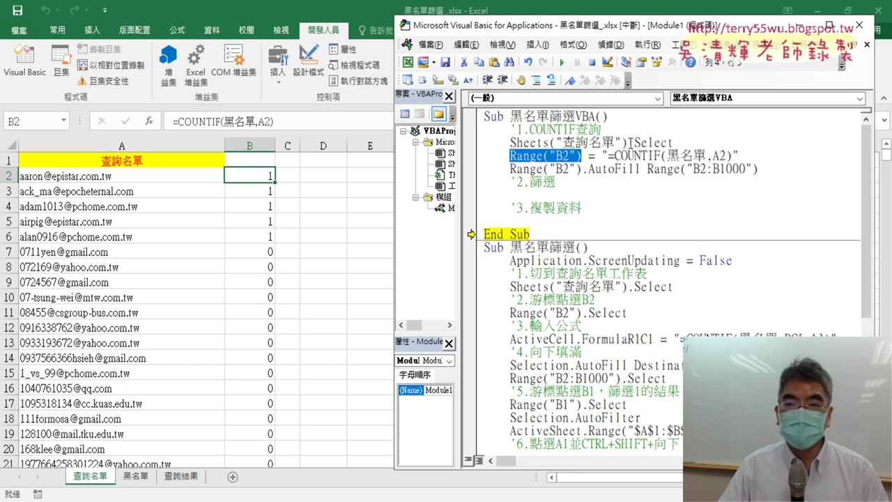
drag(634, 143, 509, 144)
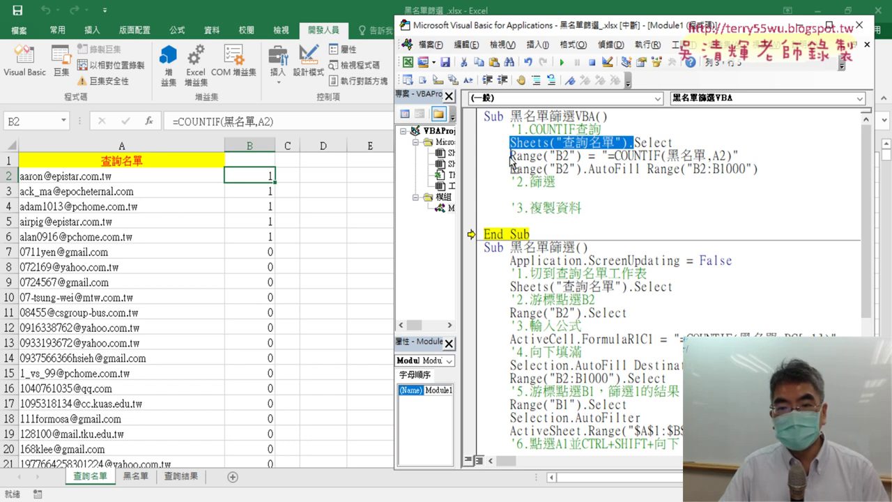
drag(512, 160, 511, 156)
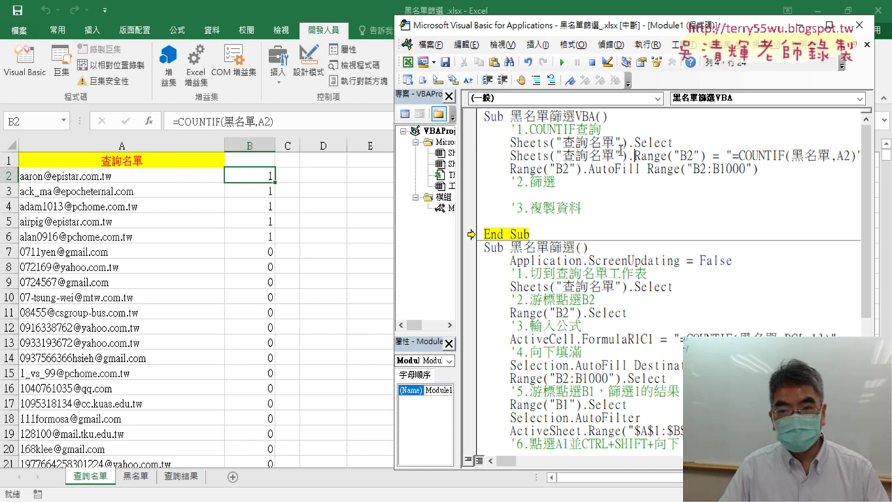
mouse_move(636, 157)
mouse_down()
mouse_move(516, 156)
mouse_move(511, 169)
mouse_up()
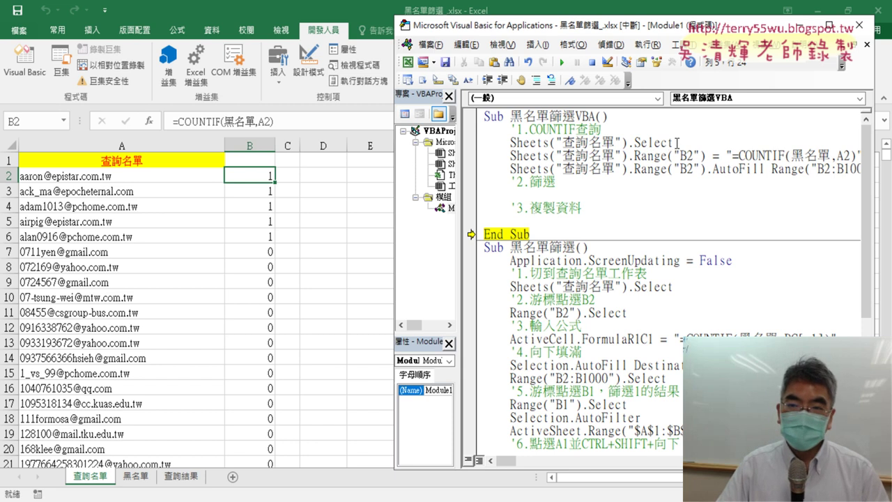
Add the qualifier to the AutoFill line too, then undo both insertions with Ctrl+Z
drag(667, 142, 487, 144)
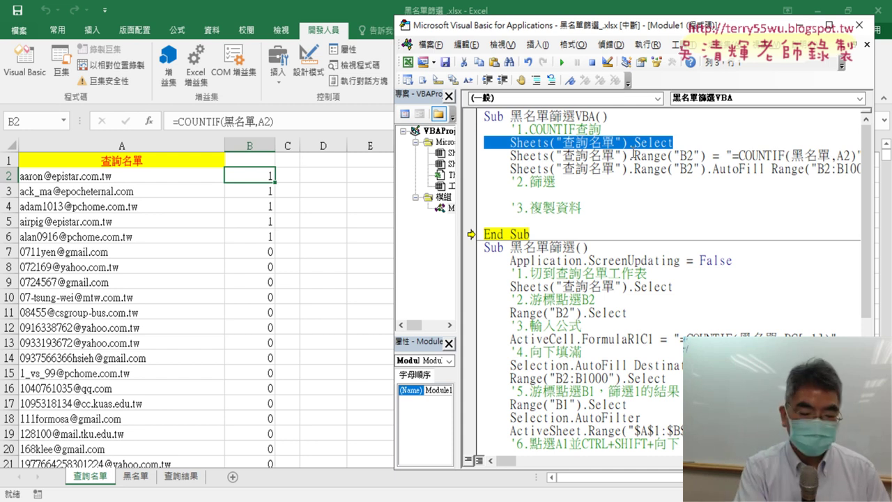
key(ctrl+z)
key(ctrl+z)
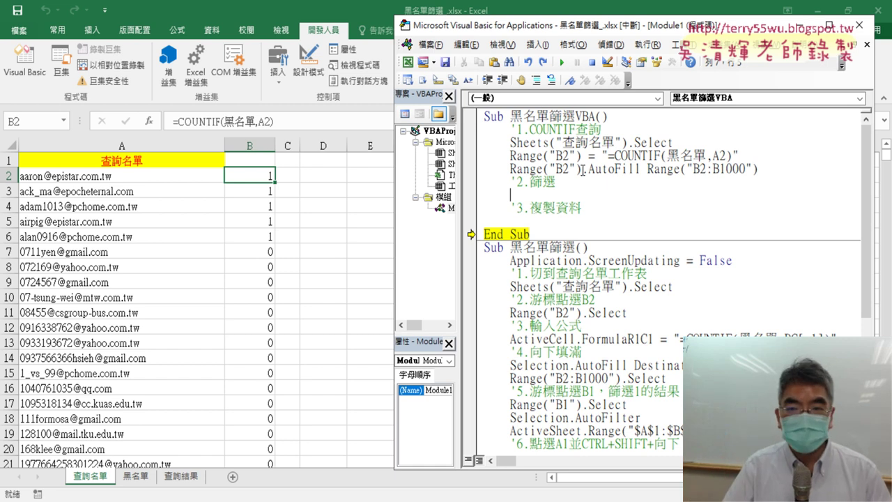
Copy Range("B2") onto the empty filter line and change it to Range("B1")
drag(583, 170, 510, 169)
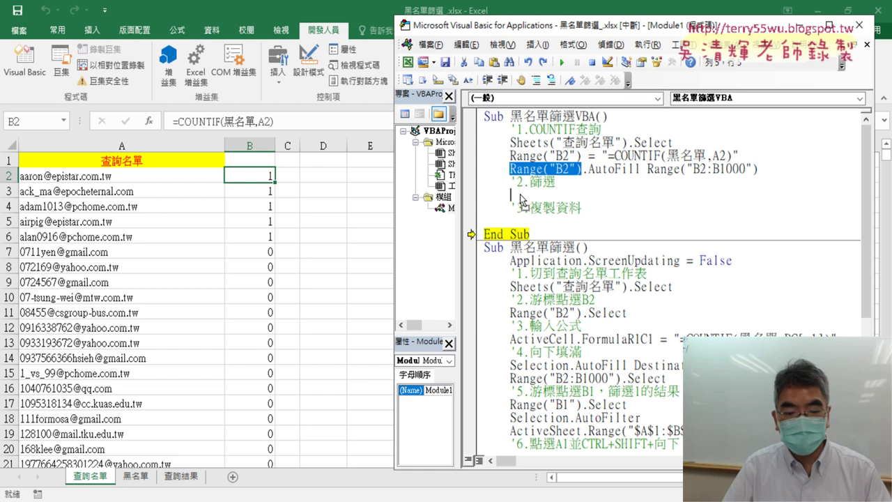
key(ctrl+v)
drag(563, 195, 571, 195)
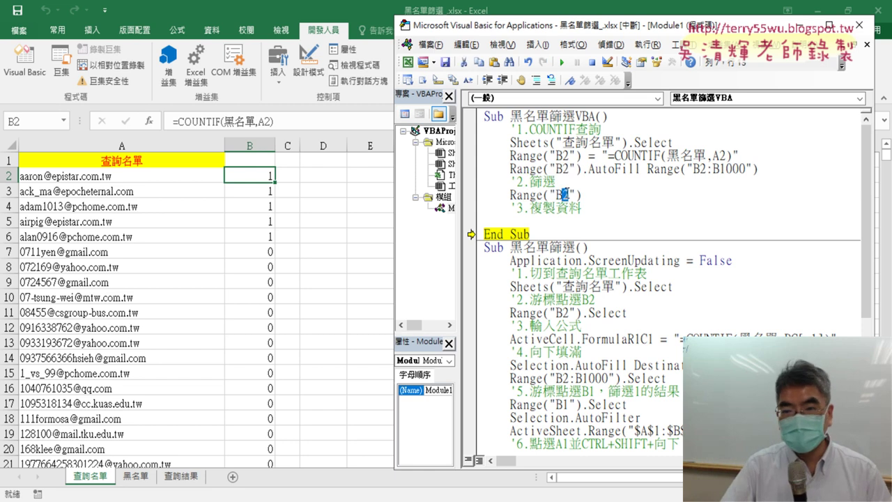
text(1"))
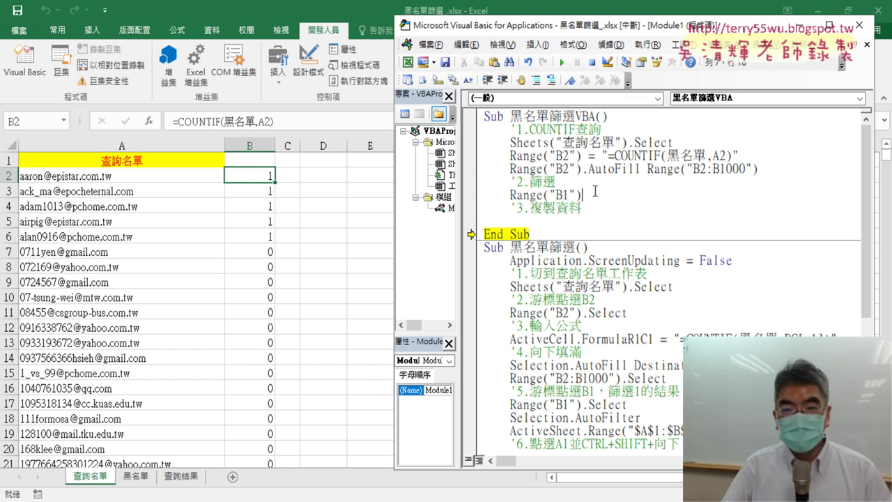
text(.)
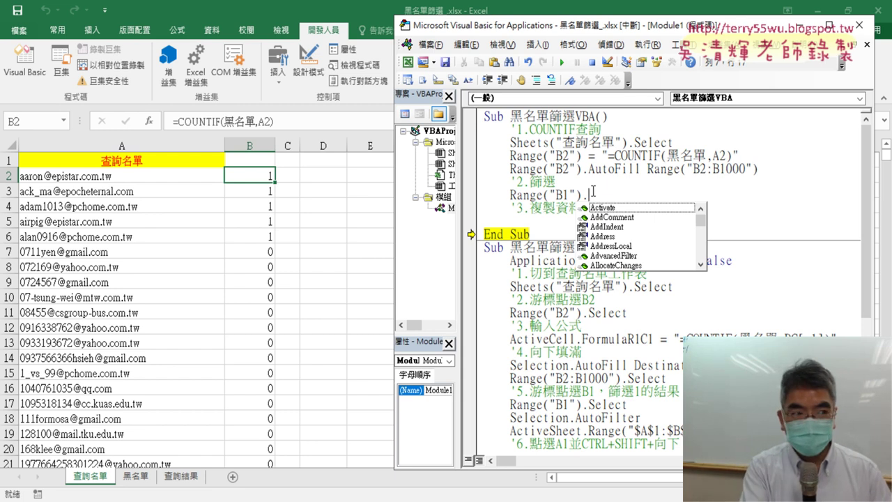
Append the AutoFilter member after Range("B1") using the IntelliSense list
text(fi)
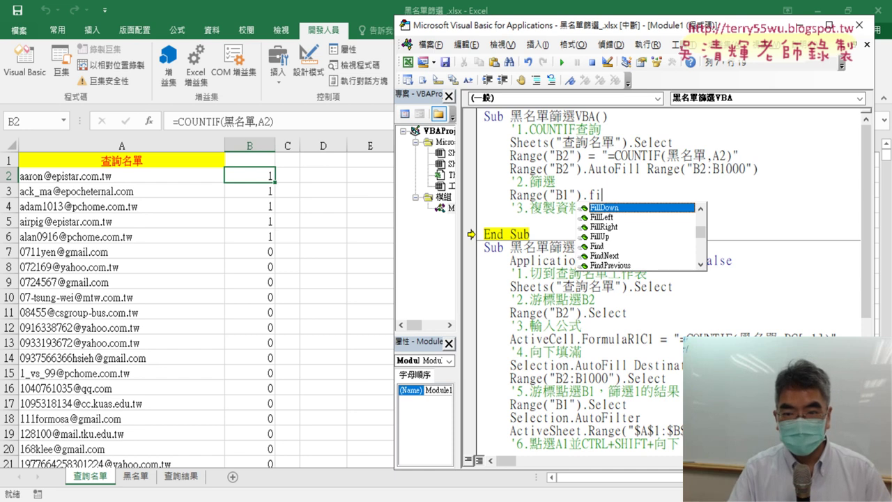
key(Down)
key(Down)
key(Down)
key(Down)
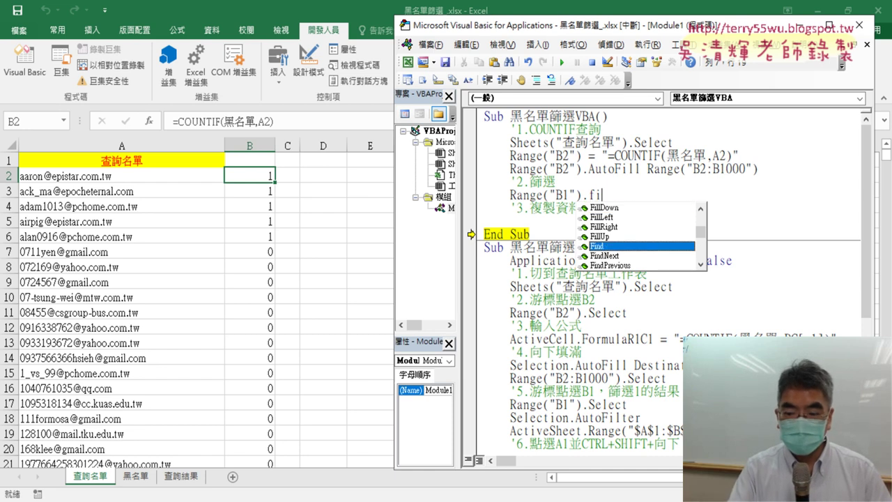
key(BackSpace)
key(BackSpace)
text(a)
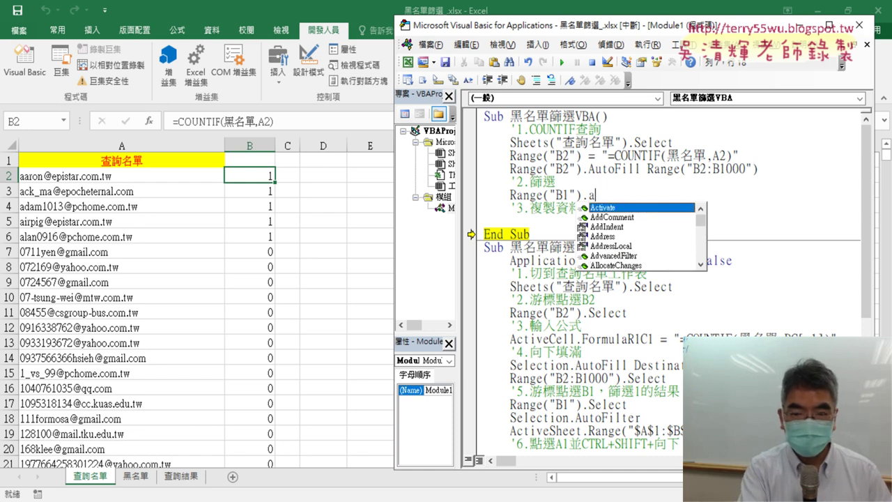
text(u)
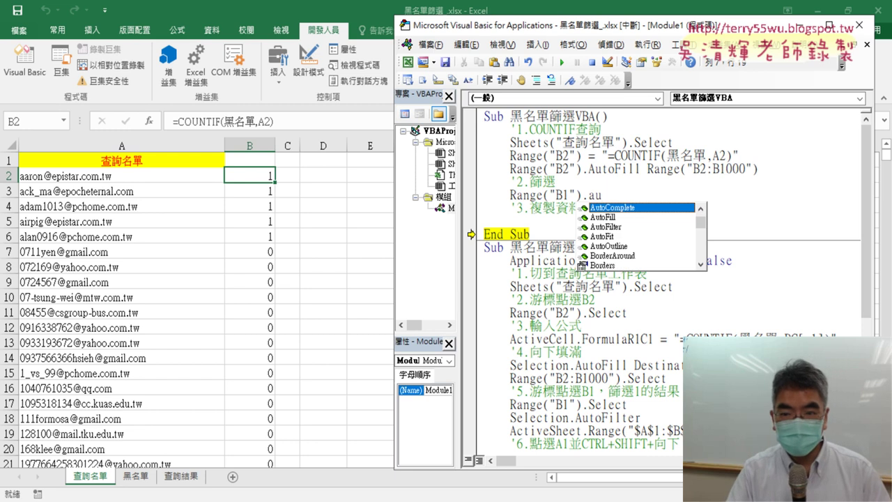
key(Down)
key(Down)
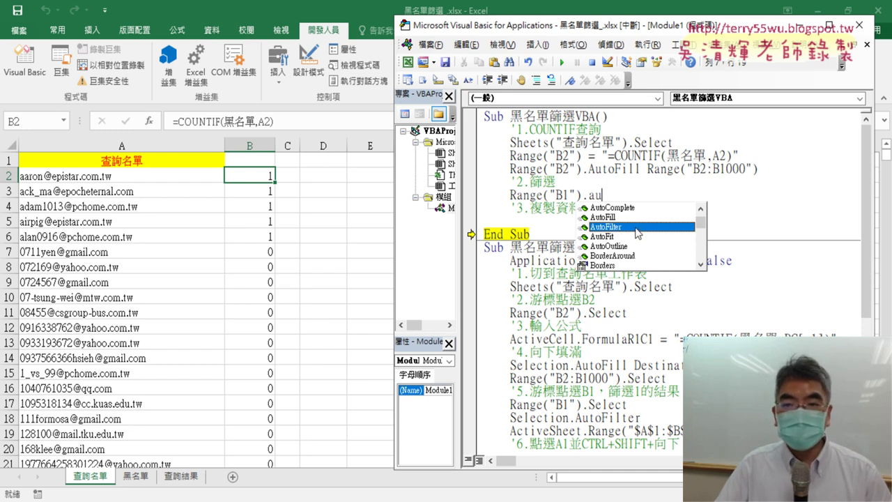
double_click(636, 227)
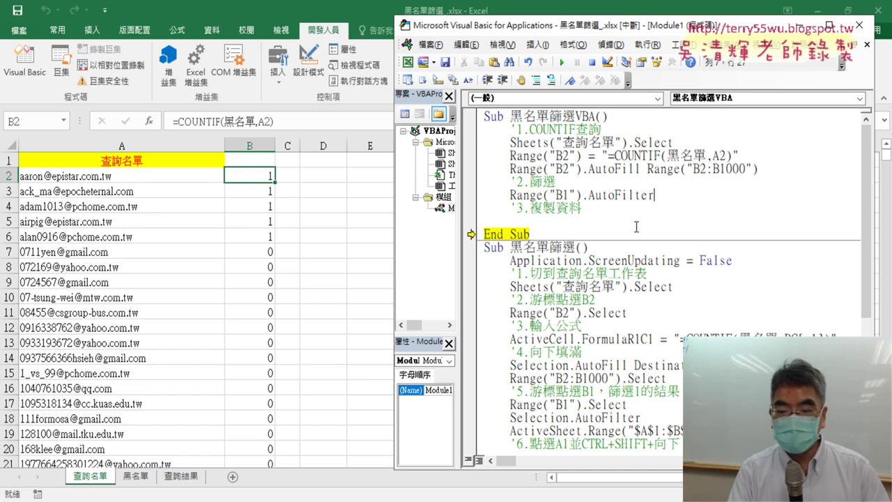
key(BackSpace)
key(BackSpace)
key(BackSpace)
key(BackSpace)
key(BackSpace)
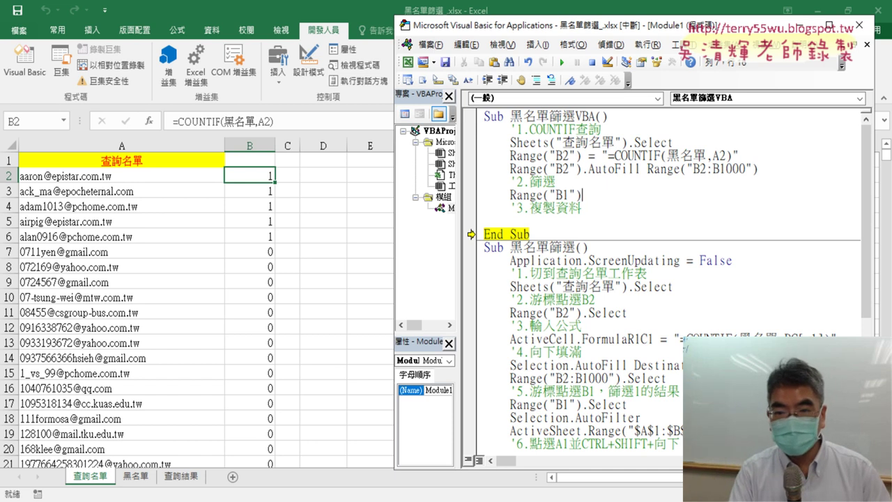
text(.)
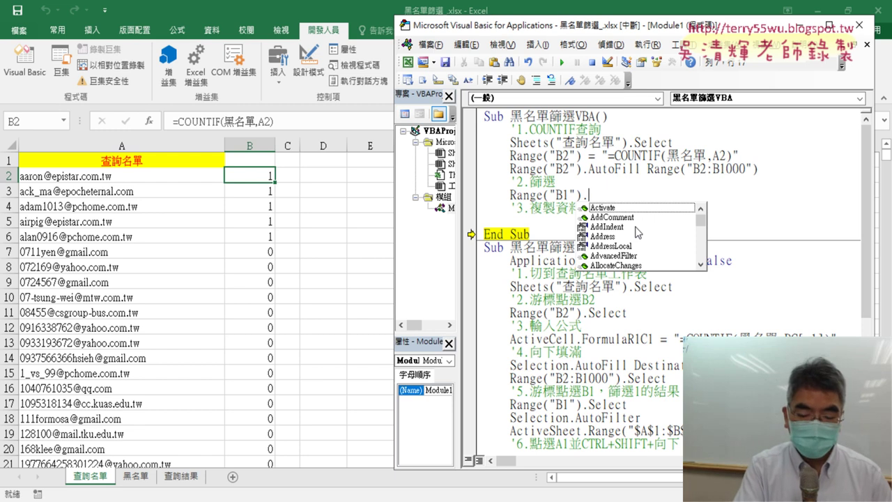
text(au)
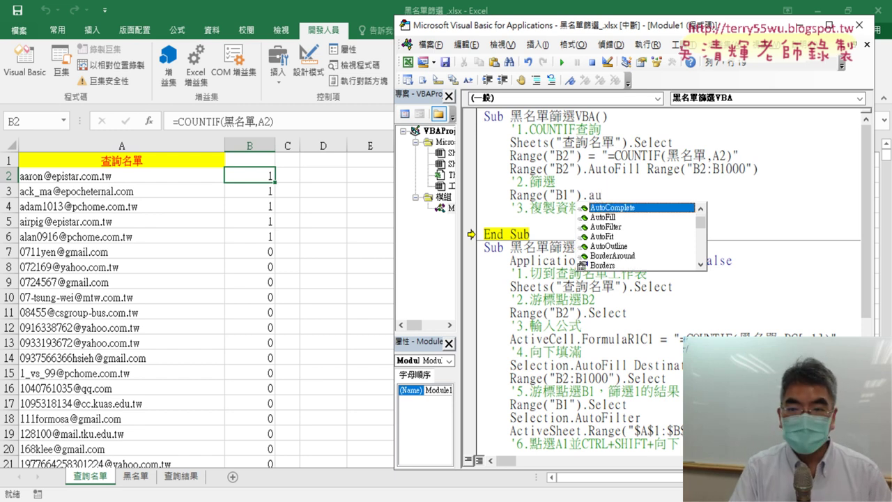
key(Down)
key(Down)
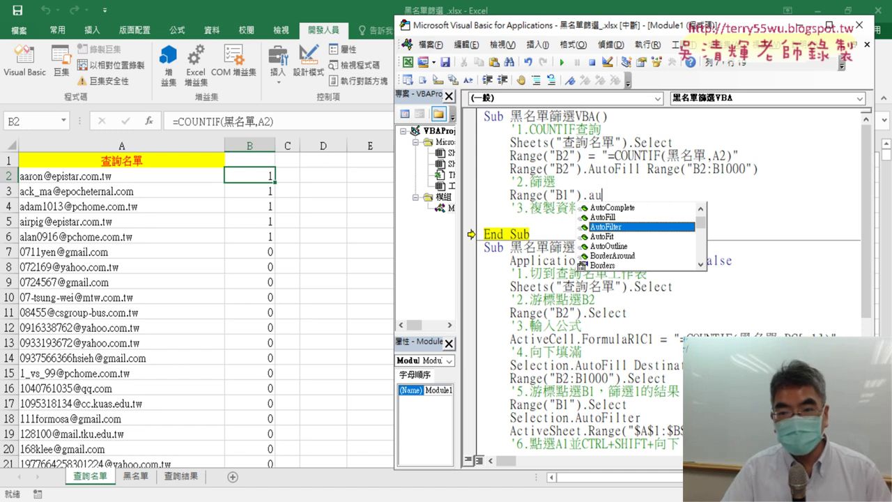
double_click(598, 227)
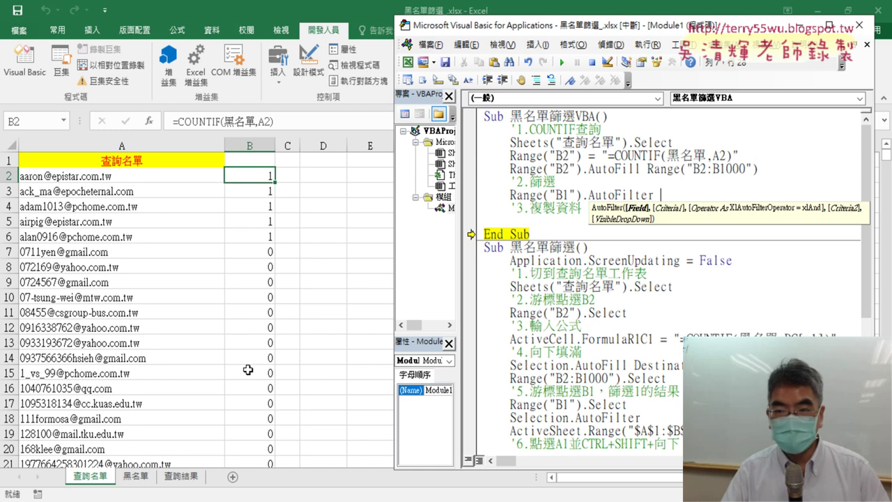
Finish the line as AutoFilter 2, 1 and set it as the next line to run
text(2)
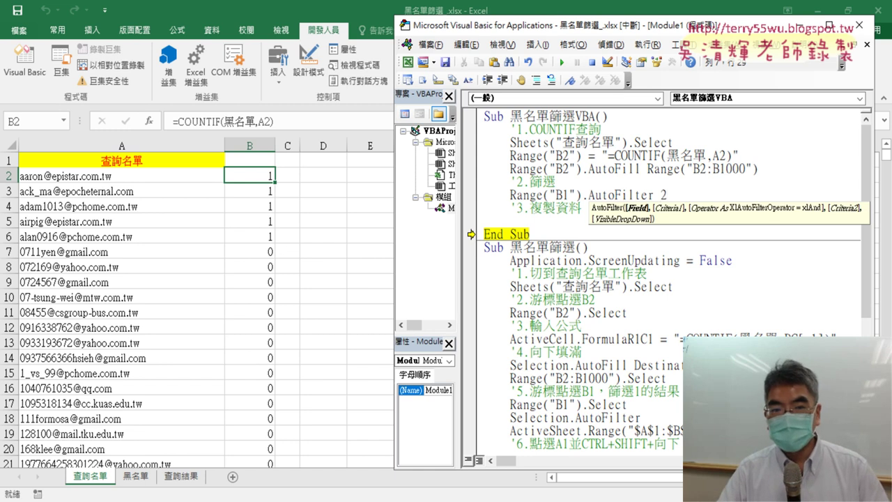
text(,)
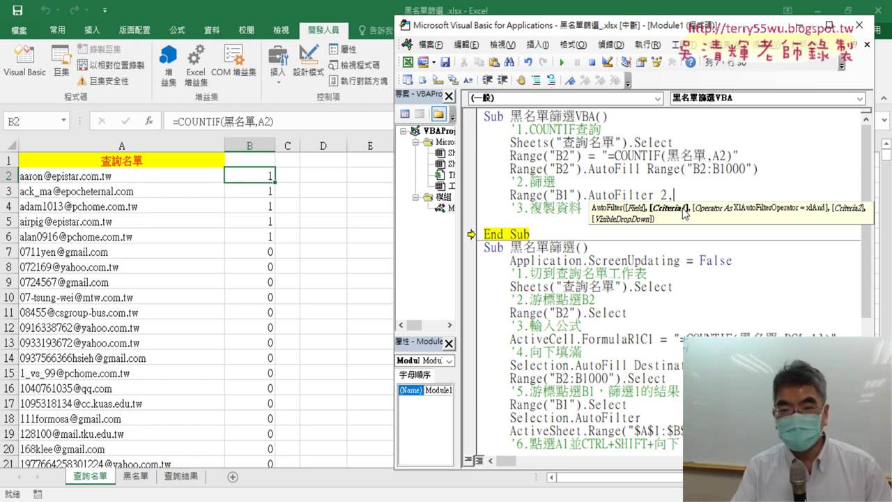
text(1)
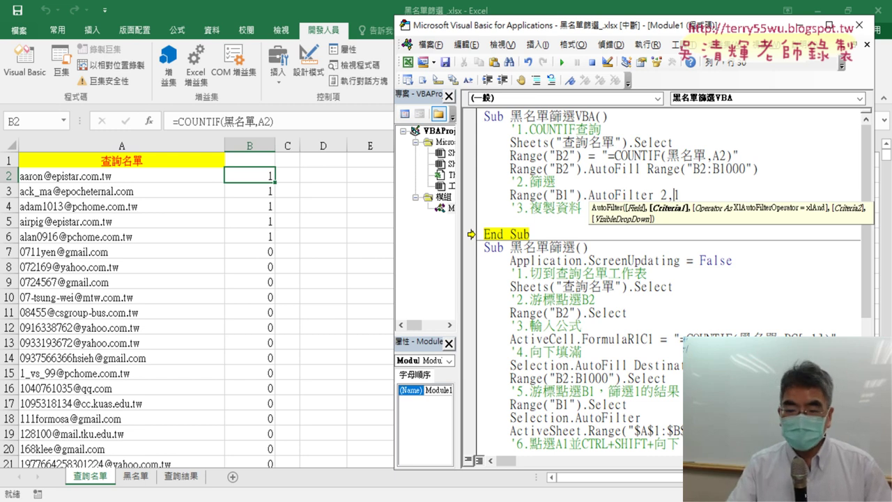
key(Left)
text(")
key(Right)
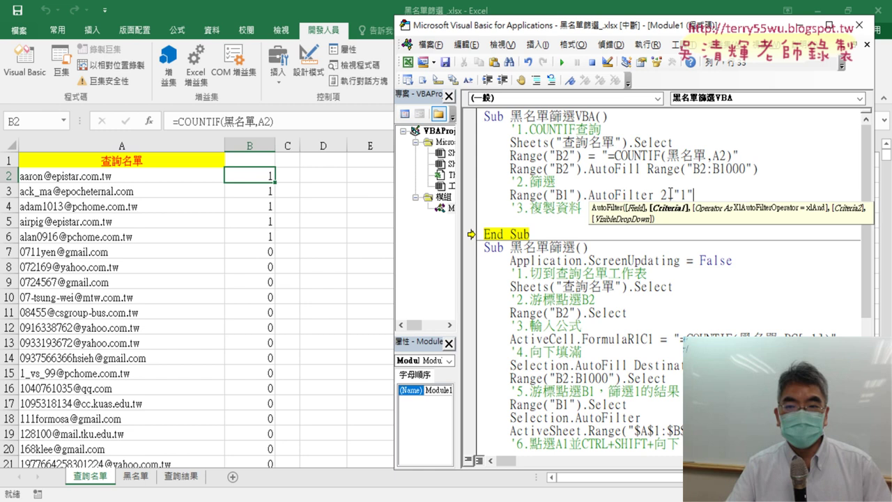
drag(681, 195, 673, 195)
key(BackSpace)
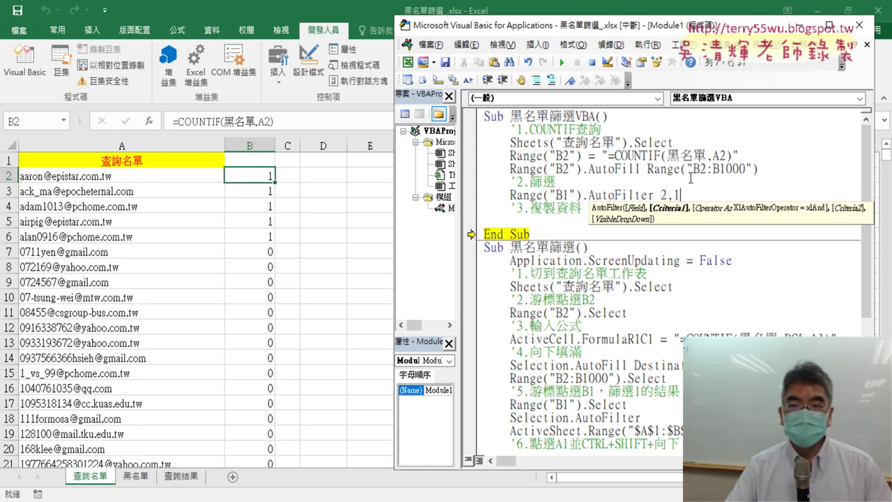
click(668, 155)
drag(472, 235, 486, 194)
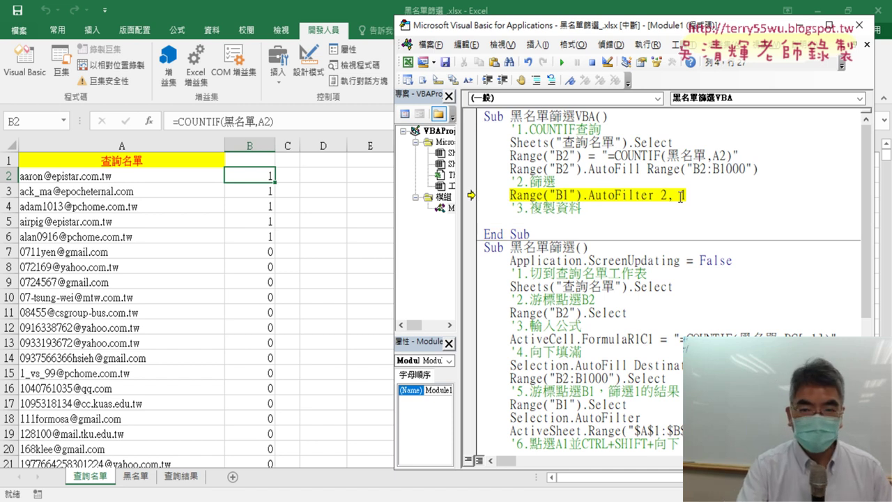
Step through the AutoFilter line and scroll the worksheet to check the filtered rows
key(F8)
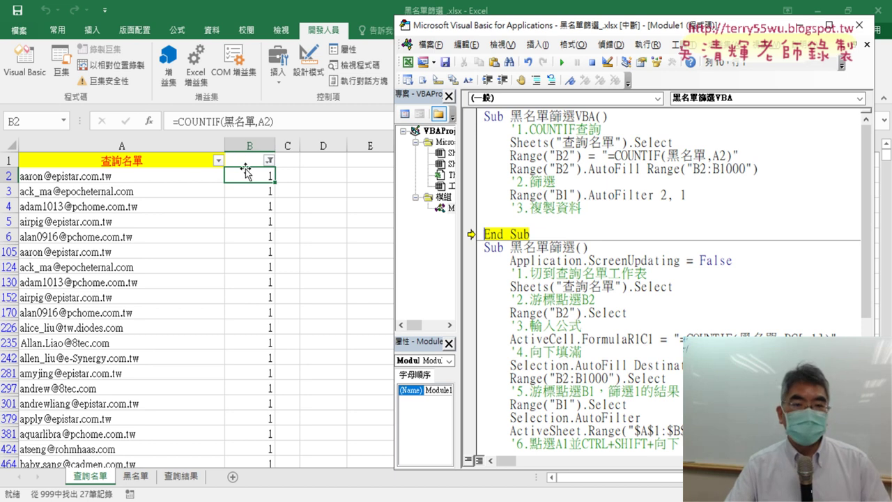
click(295, 203)
scroll(289, 249, down, 2)
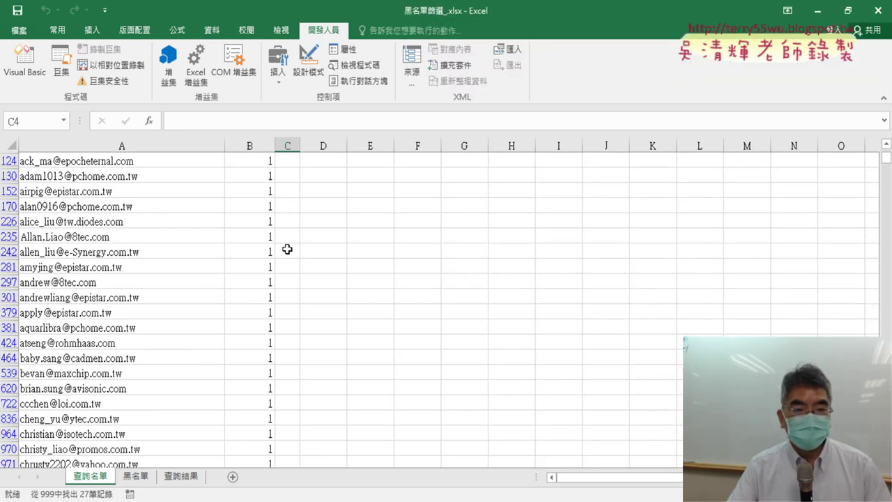
scroll(287, 248, down, 2)
scroll(287, 249, down, 1)
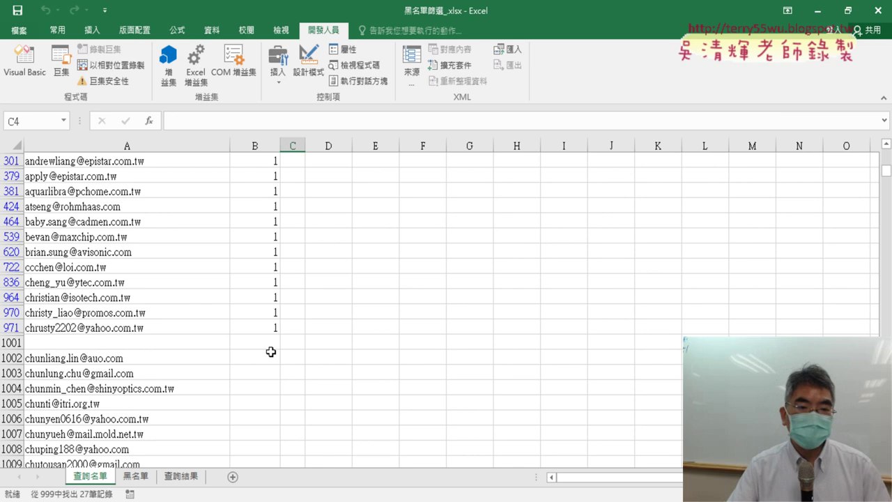
scroll(271, 289, up, 3)
scroll(273, 343, up, 2)
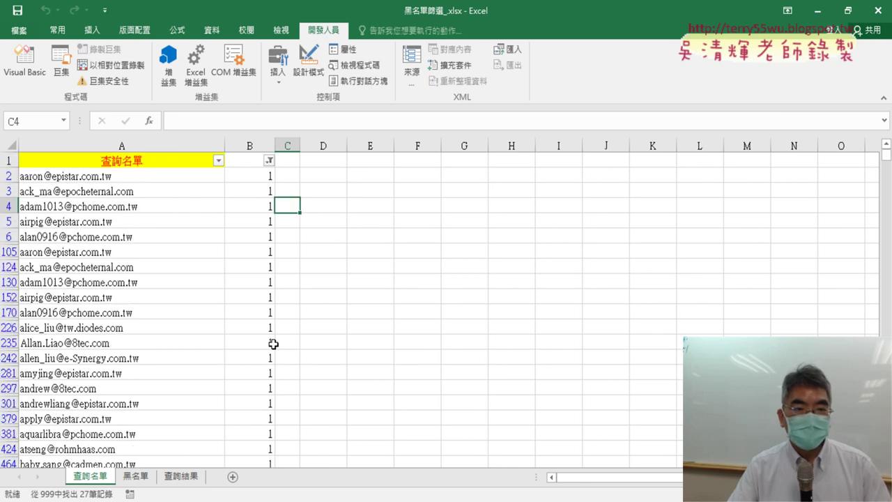
Back in the VBA editor, select the COUNTIF and filter lines, then switch to Google Docs
click(25, 61)
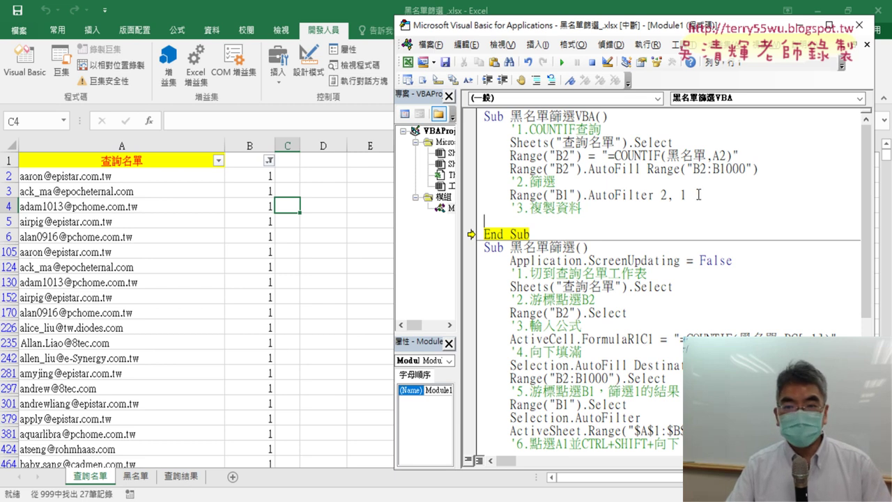
drag(688, 195, 479, 128)
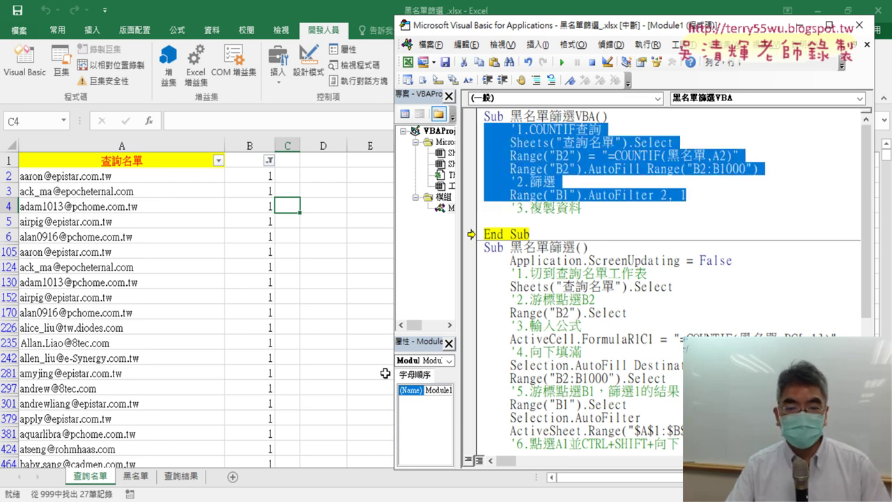
key(alt+Tab)
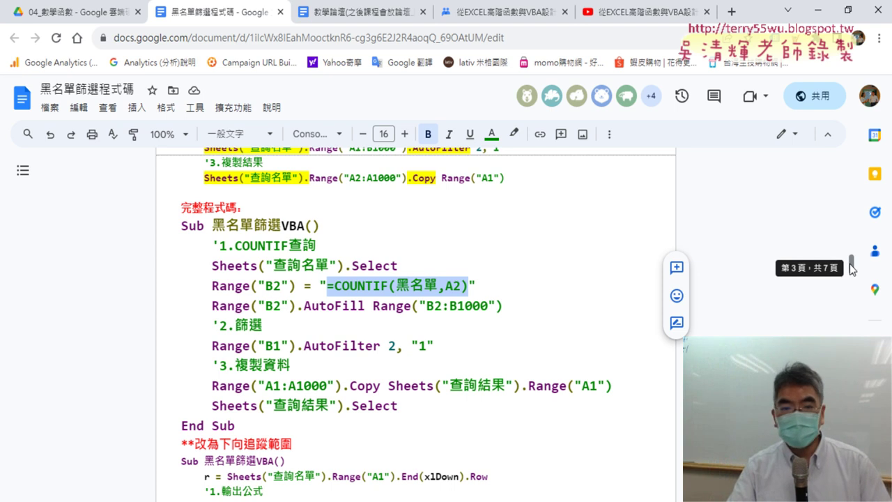
Highlight the '1.COUNTIF查詢 through AutoFilter lines in the Google Docs listing
drag(257, 423, 212, 343)
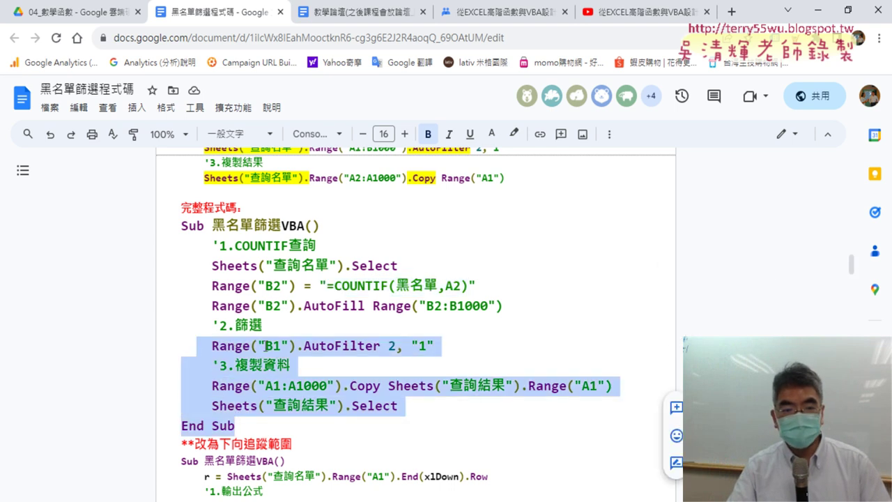
mouse_move(434, 345)
mouse_down()
mouse_move(216, 320)
mouse_move(157, 244)
mouse_up()
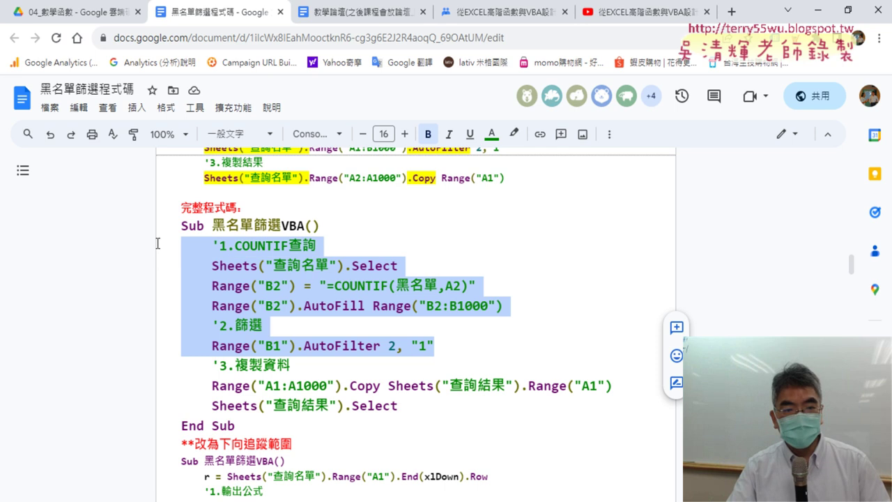
key(alt+Tab)
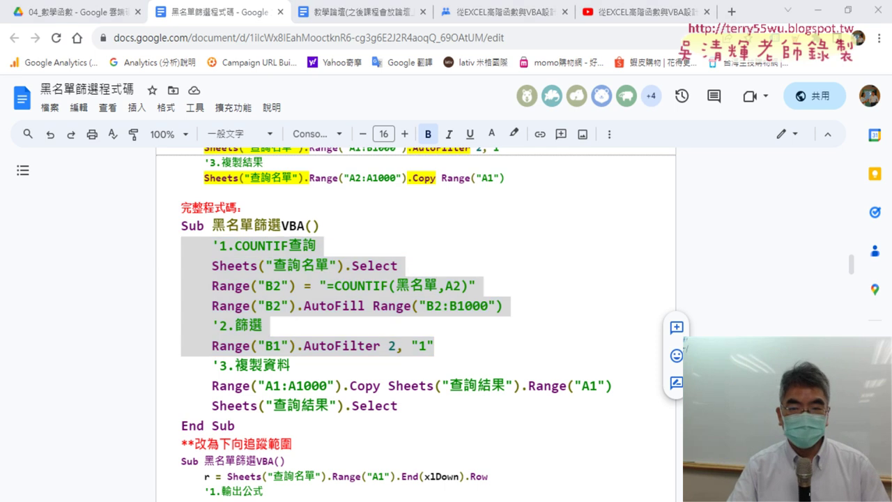